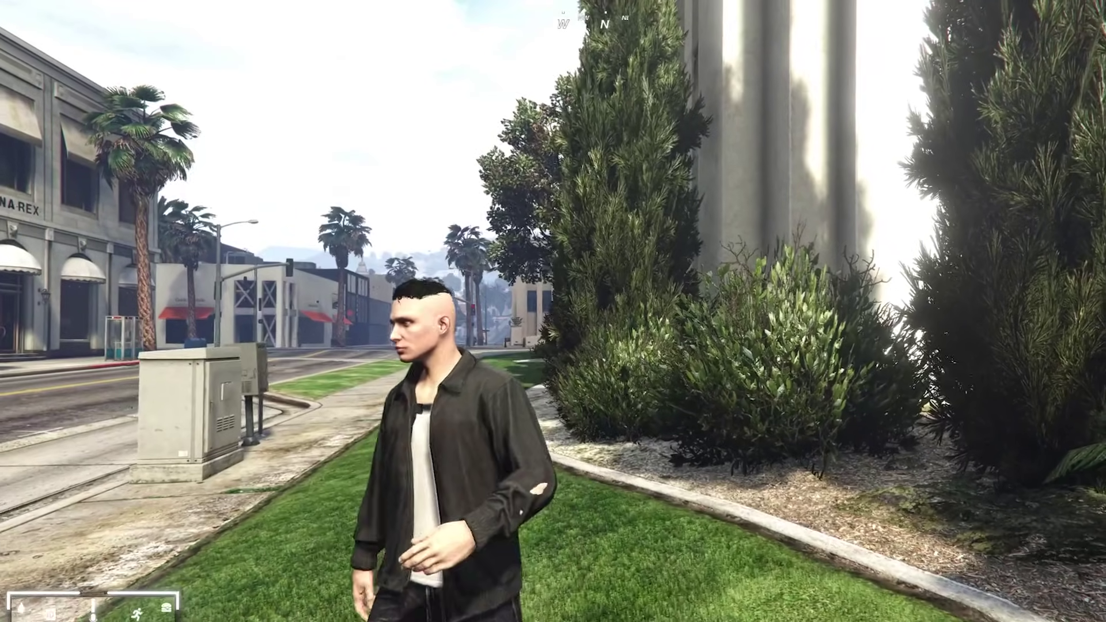
- Disable ArcaneBloom in the ReShade overlay, search the effects for 'hdr', then close the overlay
key("Home")
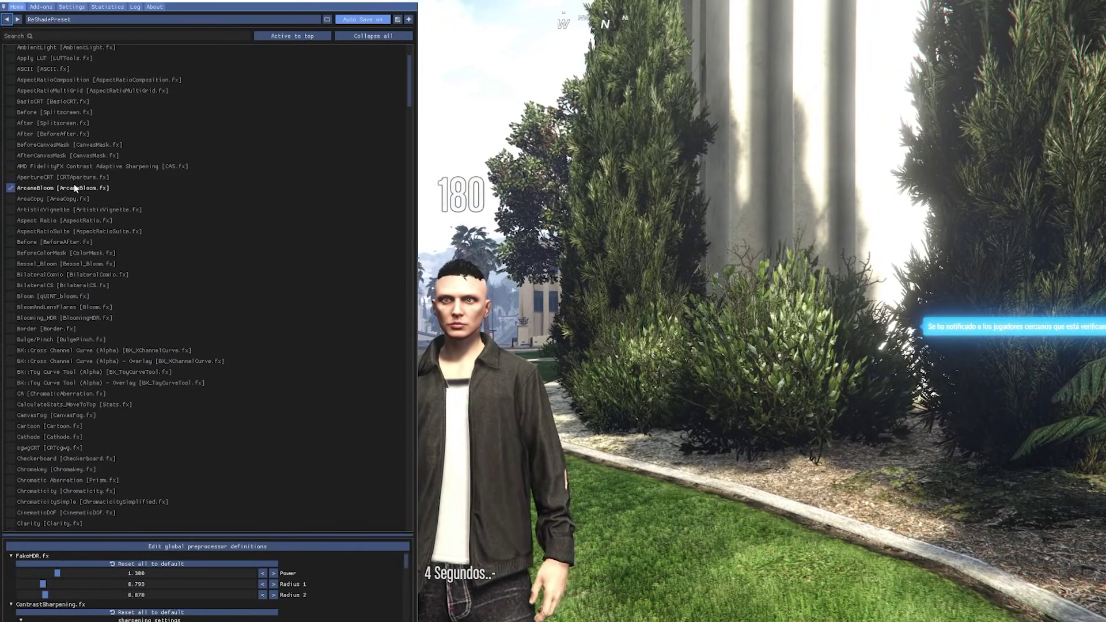
left_click(11, 188)
left_click(75, 35)
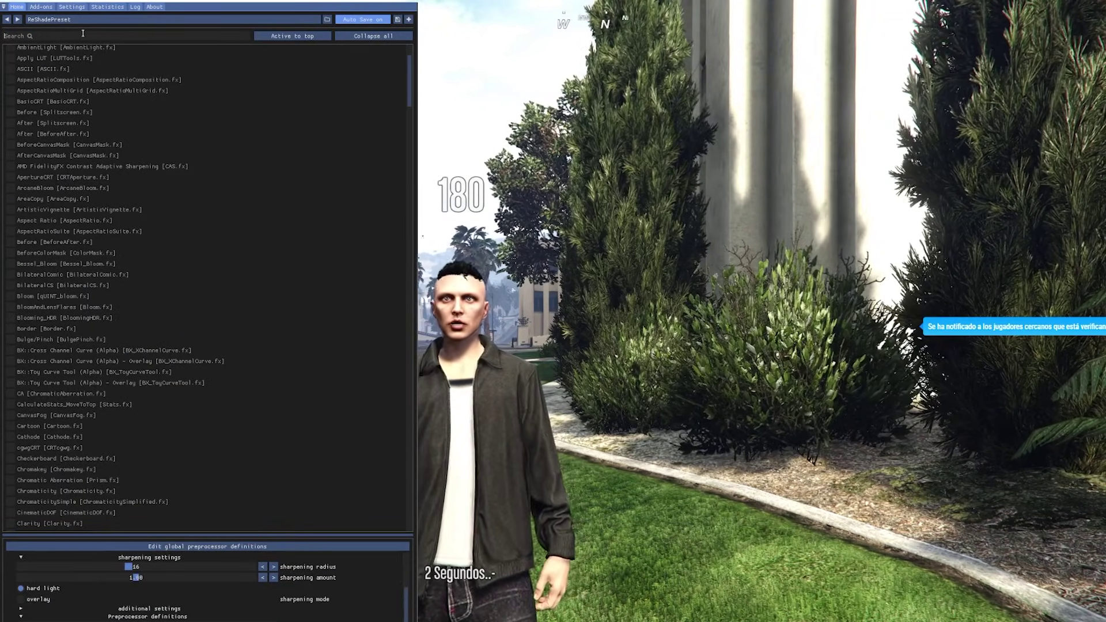
type("hdr")
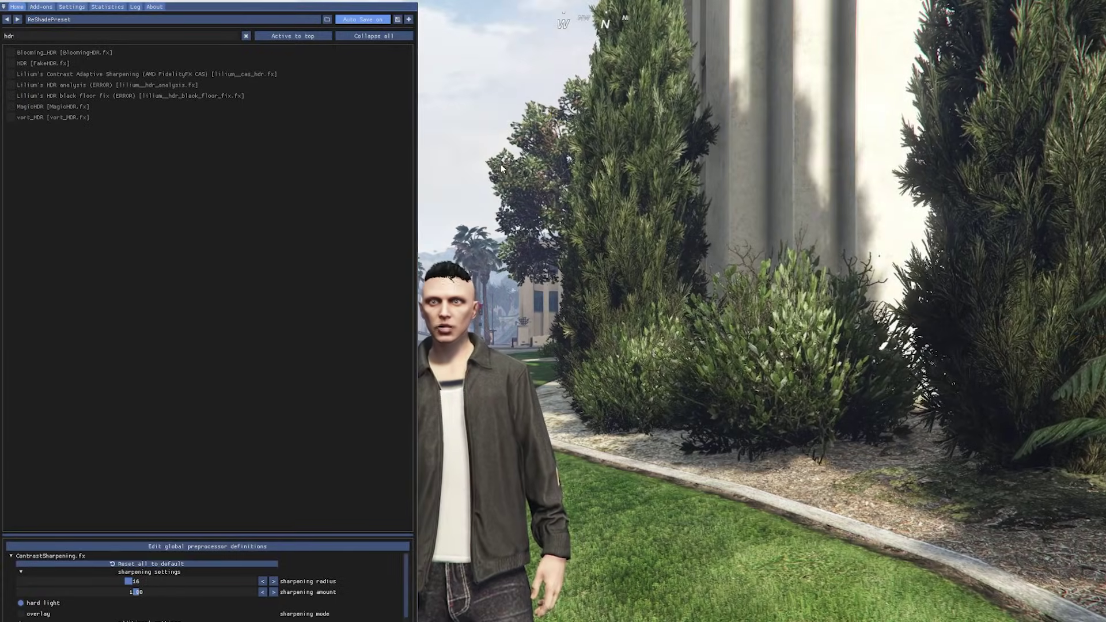
key("Home")
key("a")
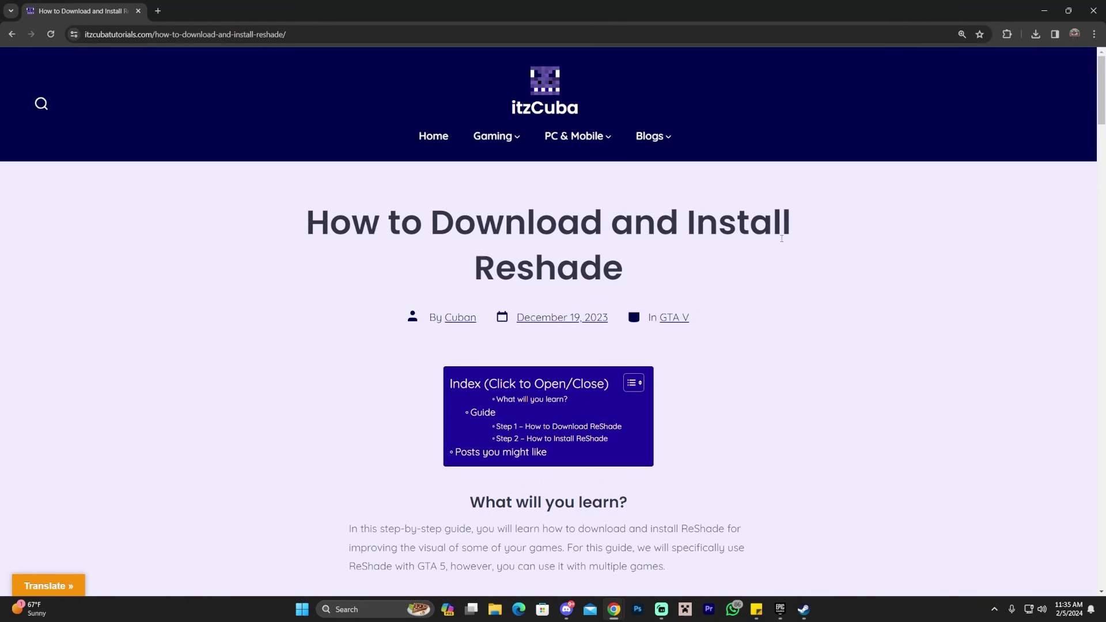
- Scroll through the 'How to Download and Install Reshade' guide
scroll(767, 247, "down", 12)
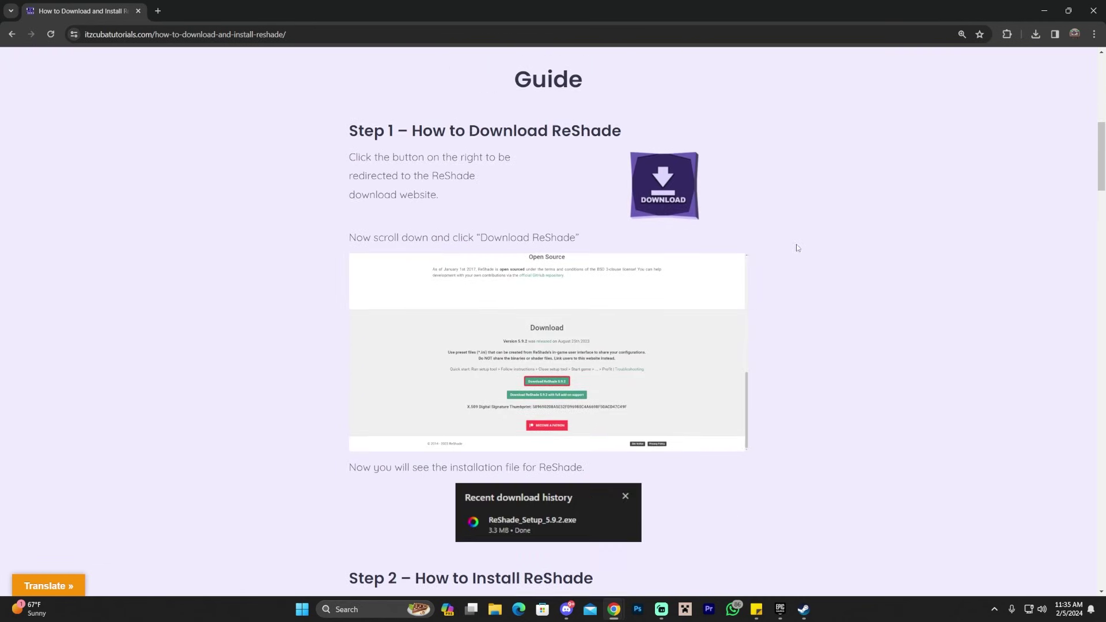
scroll(802, 241, "down", 5)
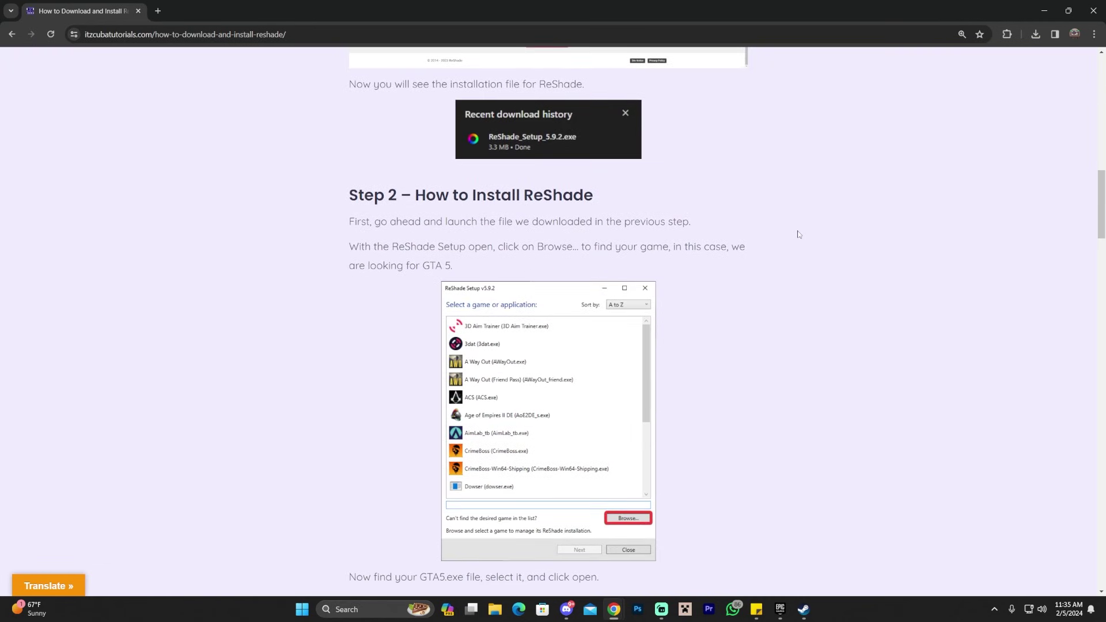
scroll(787, 259, "up", 10)
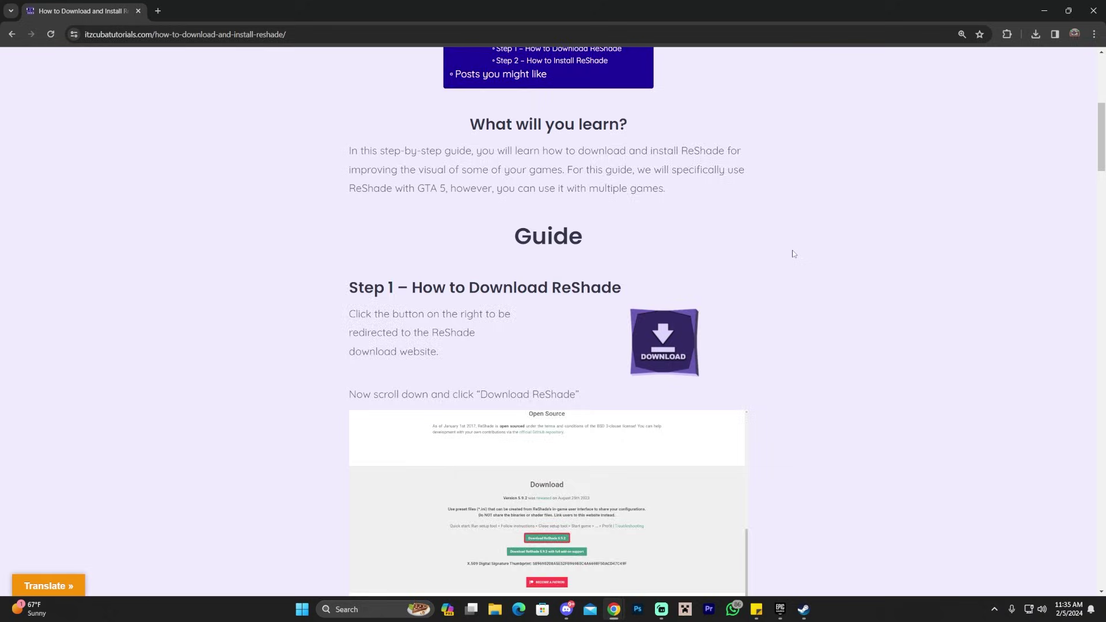
scroll(790, 252, "down", 19)
scroll(865, 254, "down", 7)
scroll(869, 236, "up", 20)
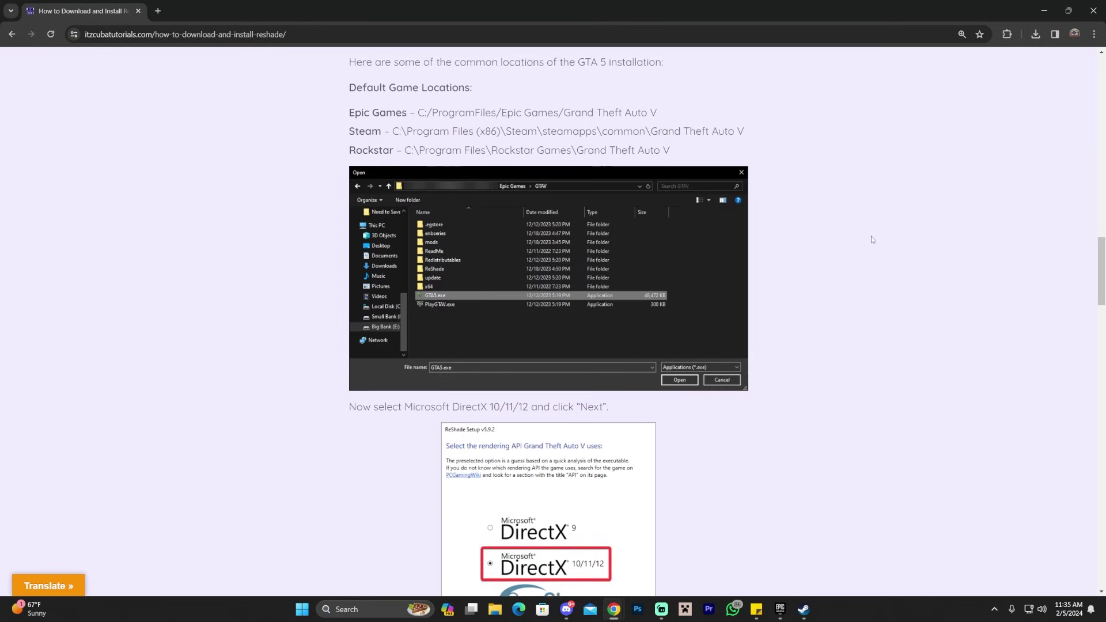
scroll(824, 240, "up", 10)
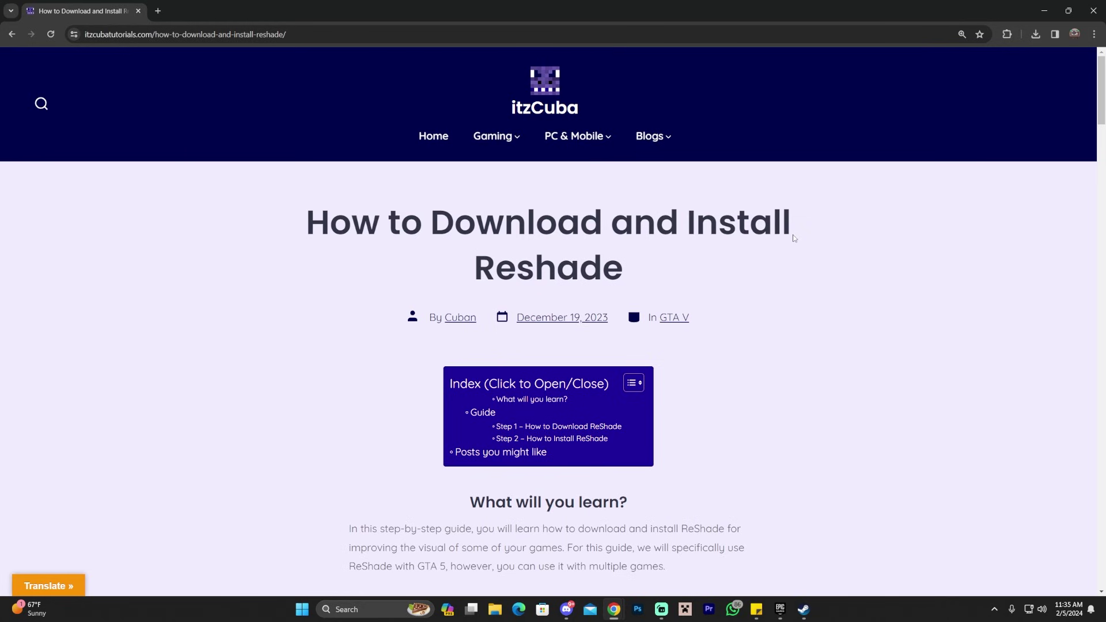
scroll(807, 248, "down", 1)
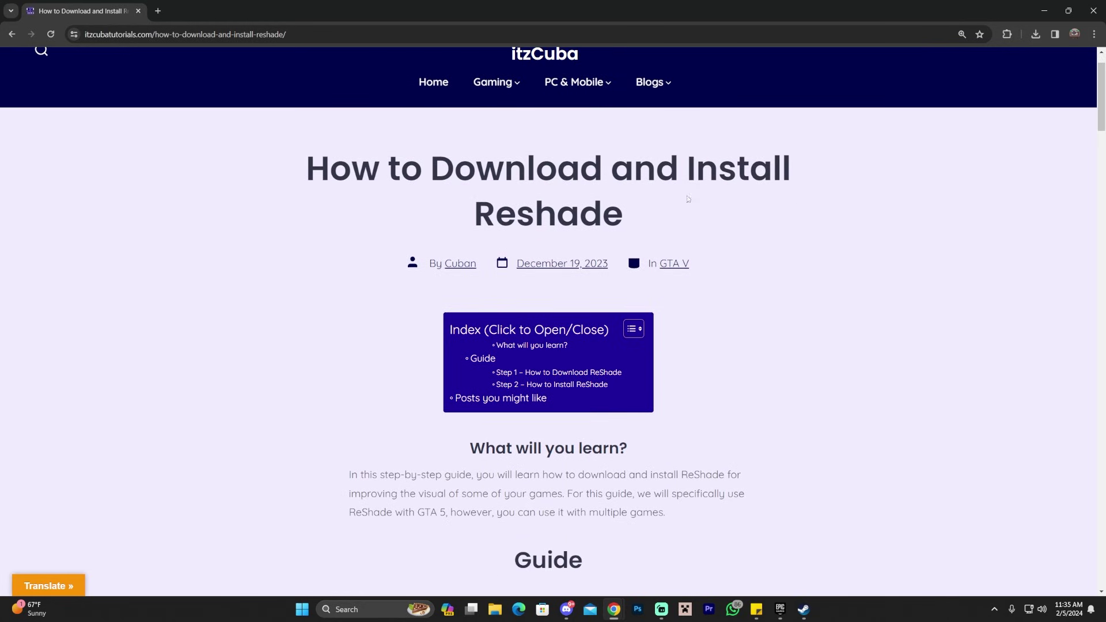
- Open the ReShade homepage from the guide's Step 1 DOWNLOAD button
left_click_drag(807, 247, 491, 176)
left_click(646, 183)
scroll(800, 261, "down", 4)
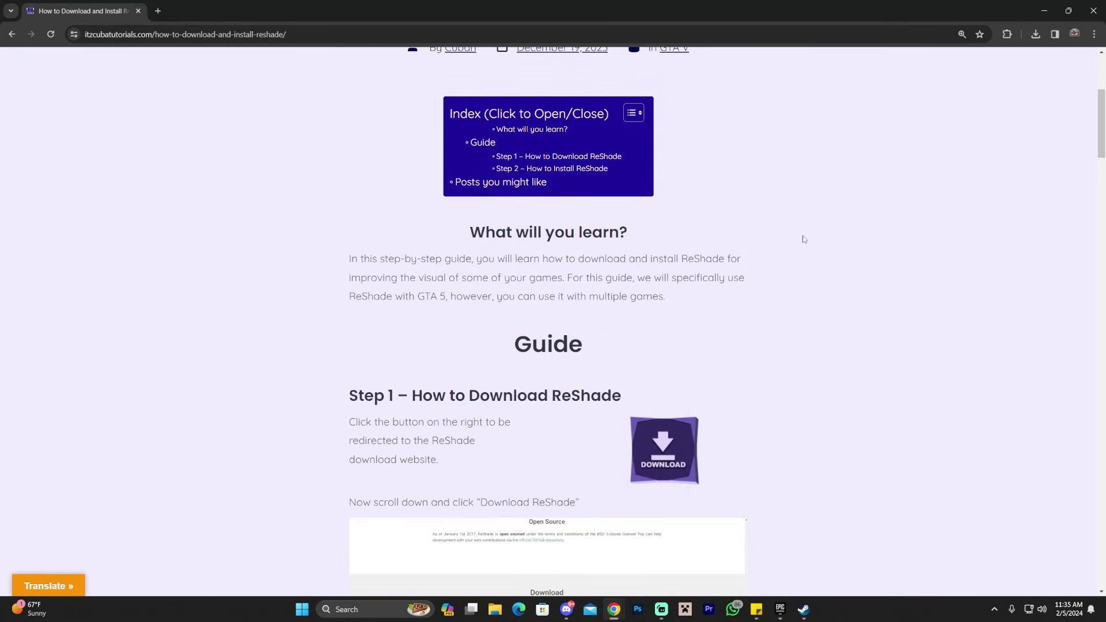
scroll(756, 212, "down", 4)
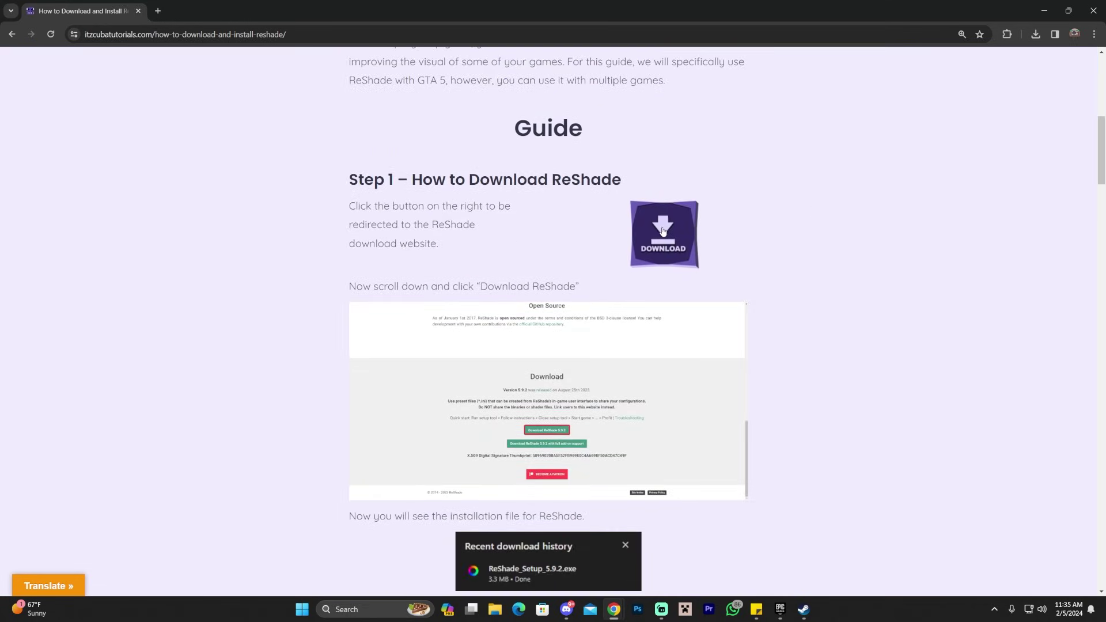
left_click(663, 231)
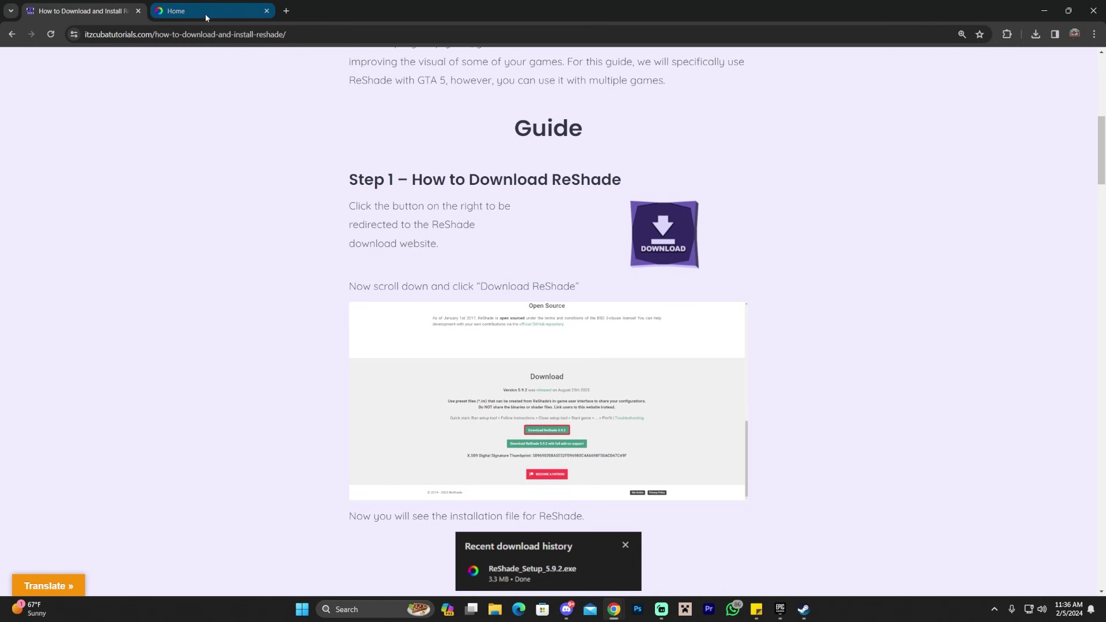
- Download and save the ReShade 6.0.1 installer from reshade.me
left_click(209, 16)
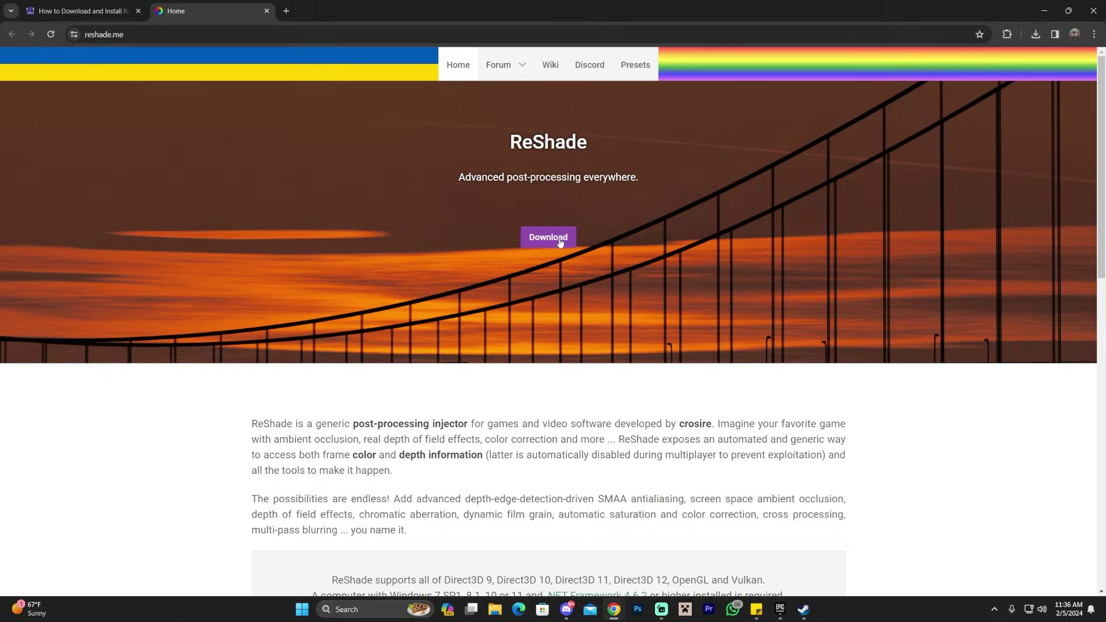
left_click(560, 243)
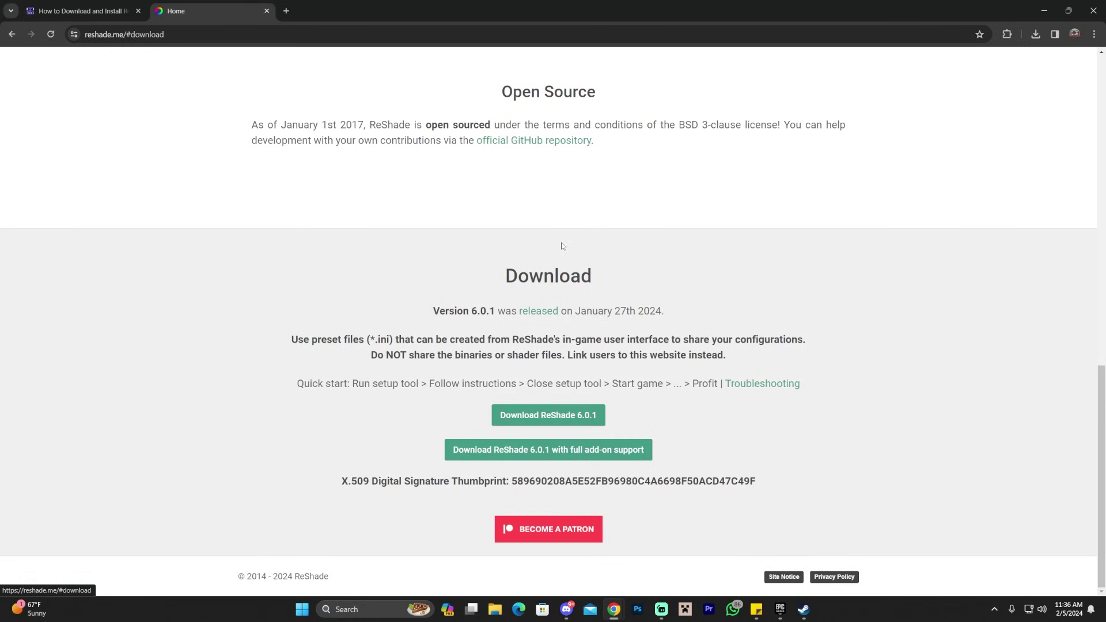
left_click(565, 418)
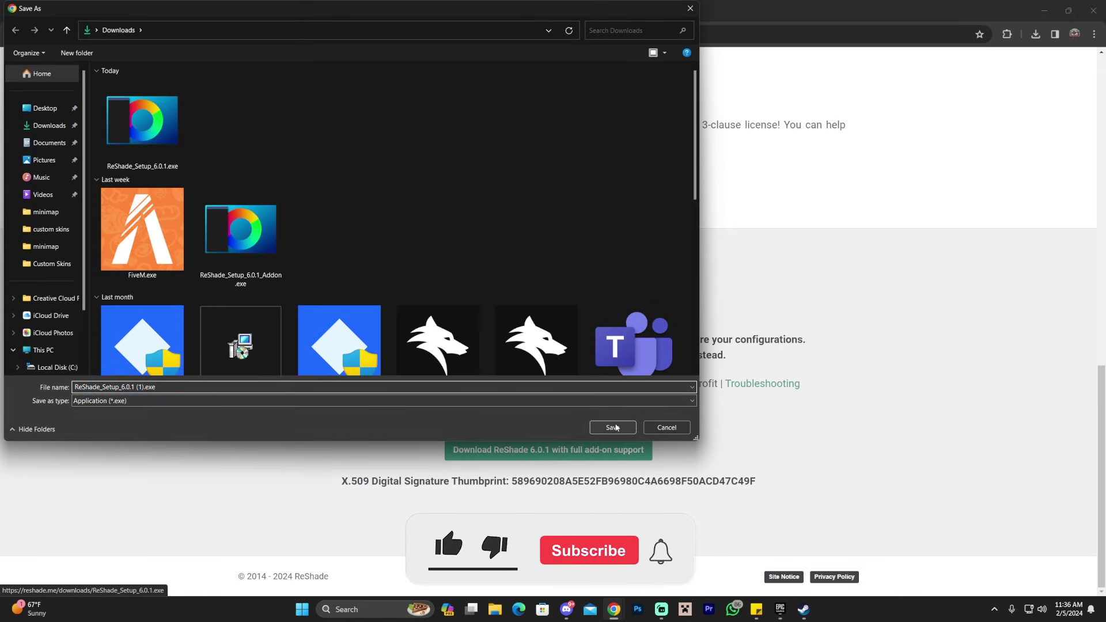
left_click(614, 428)
- Drag ReShade_Setup_6.0.1 (1).exe from the downloads list onto the desktop
double_click(683, 4)
left_click(811, 119)
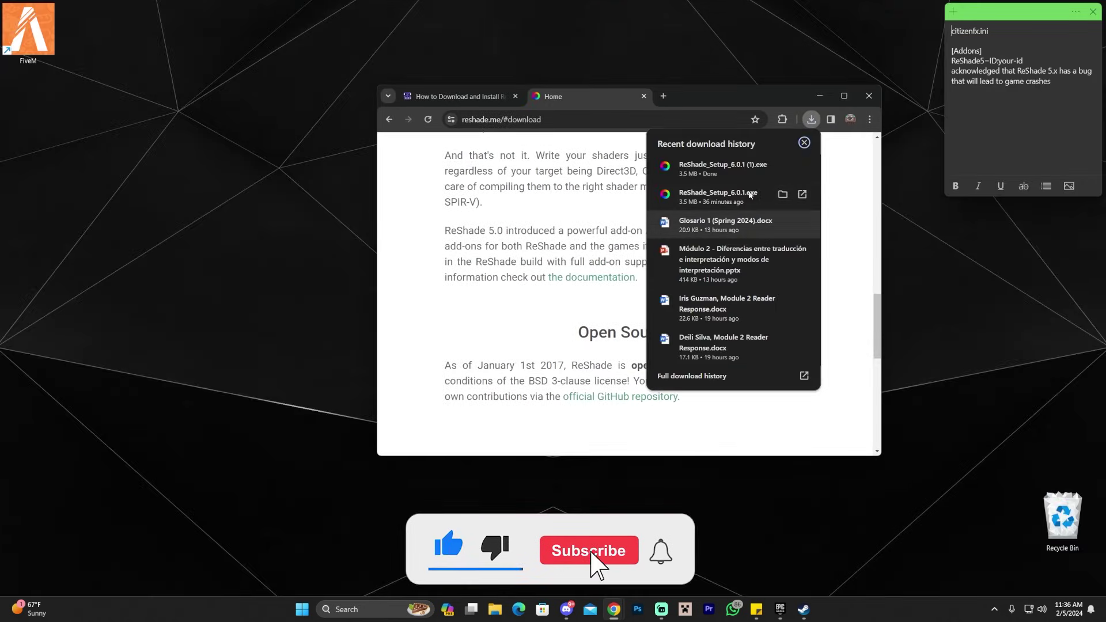
left_click_drag(720, 167, 546, 277)
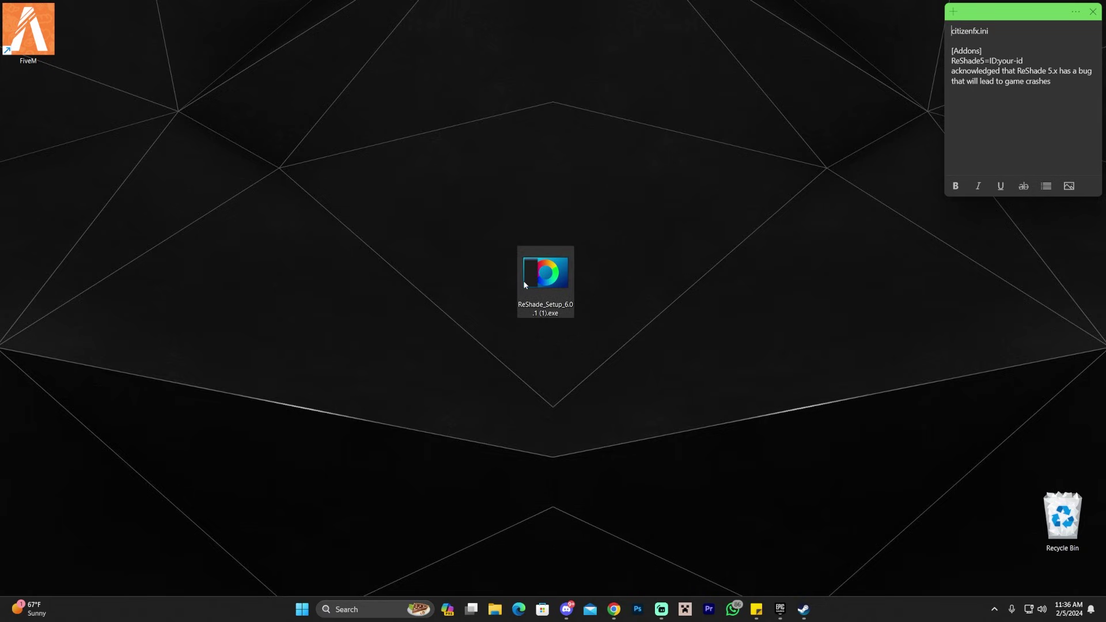
- Launch ReShade Setup and search its game list for 'gt', then clear the search
double_click(558, 298)
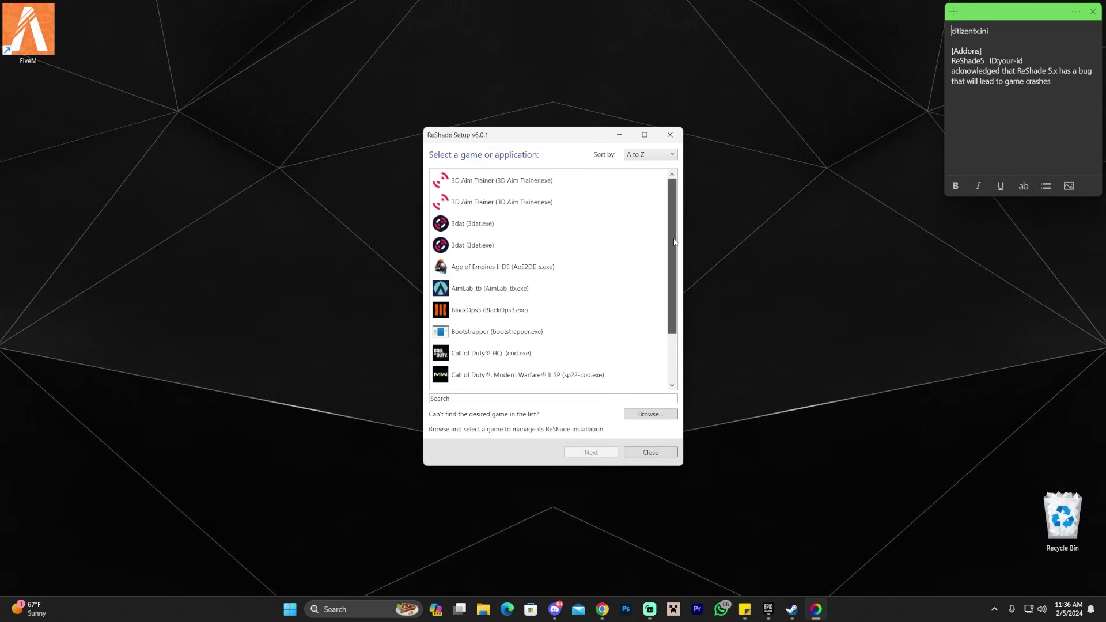
left_click_drag(673, 244, 639, 373)
scroll(623, 371, "up", 5)
left_click(481, 399)
type("gta")
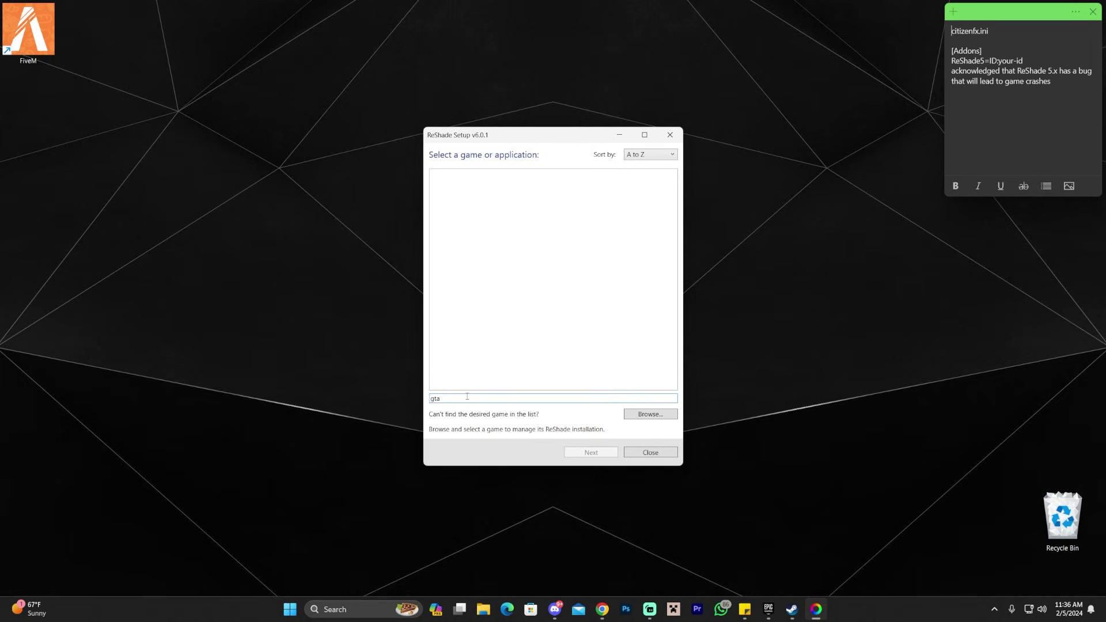
key("BackSpace")
key("BackSpace")
key("BackSpace")
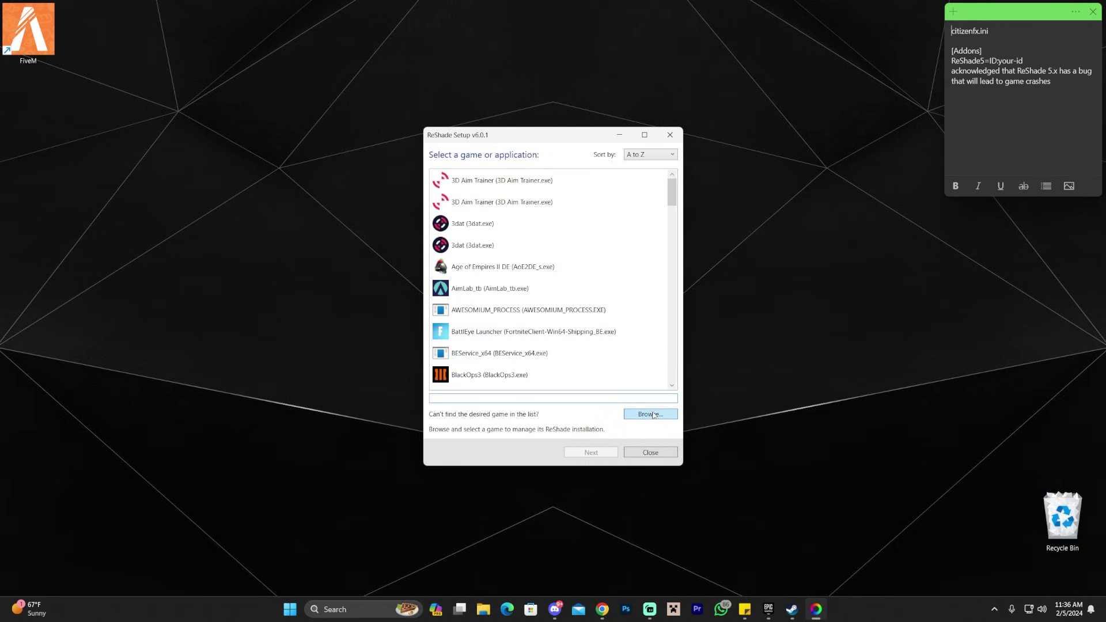
- Open the Browse file dialog and bring the Steam library to the front
left_click(653, 415)
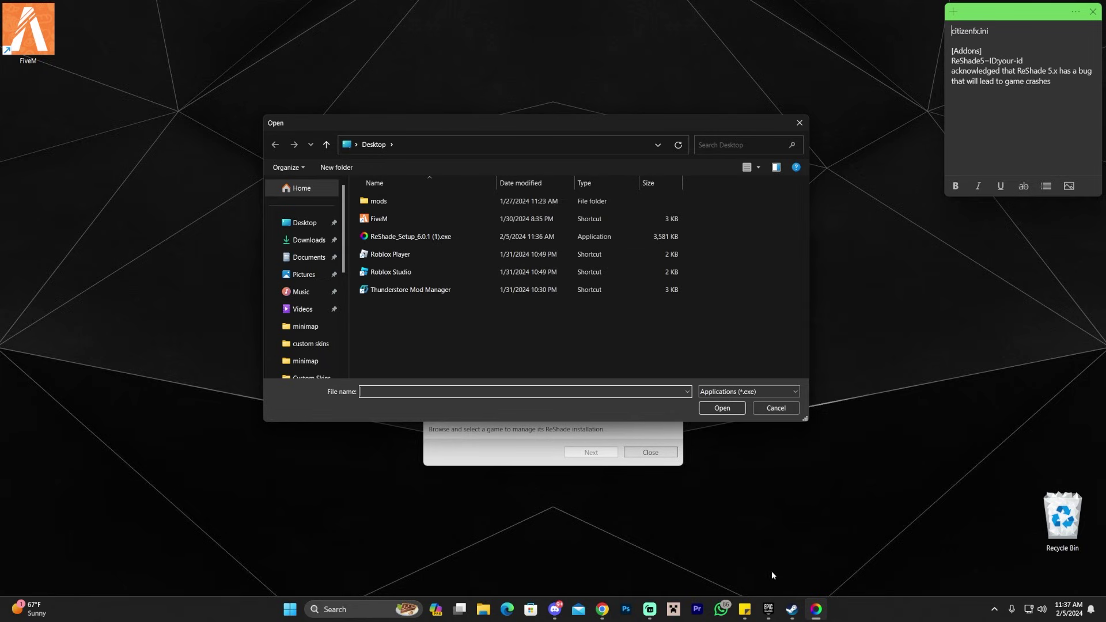
left_click(792, 618)
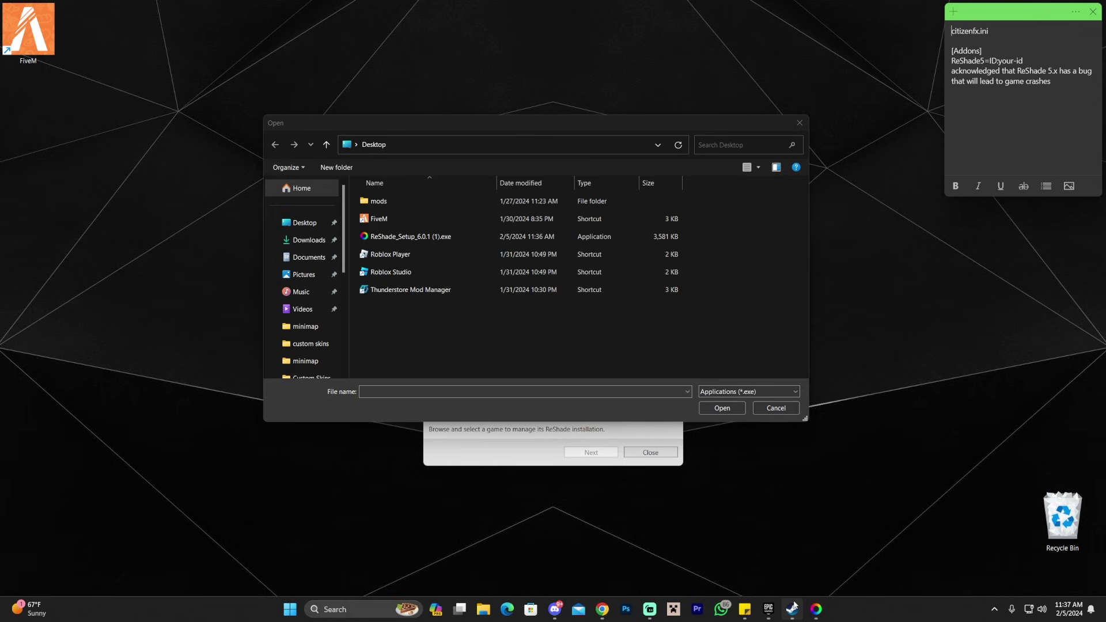
left_click(793, 610)
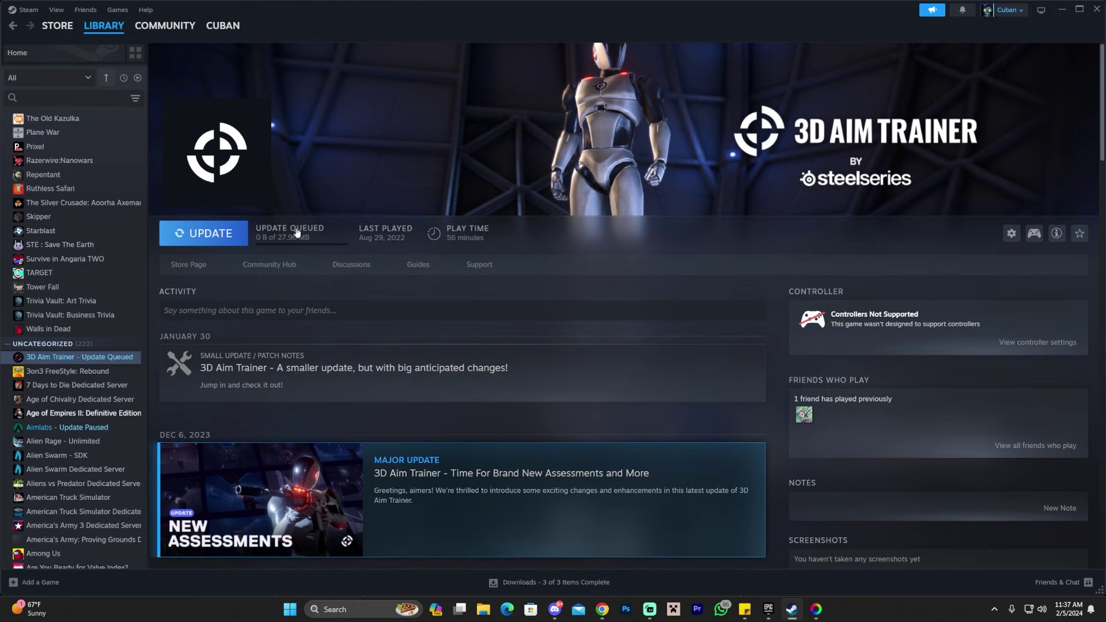
right_click(50, 358)
mouse_move(88, 410)
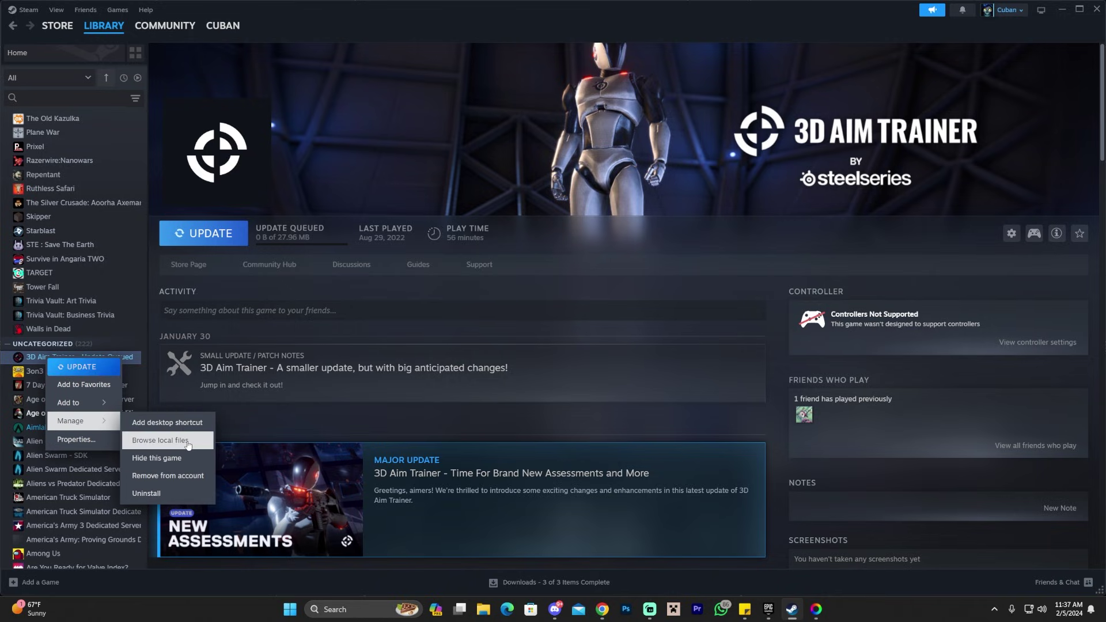
left_click(447, 289)
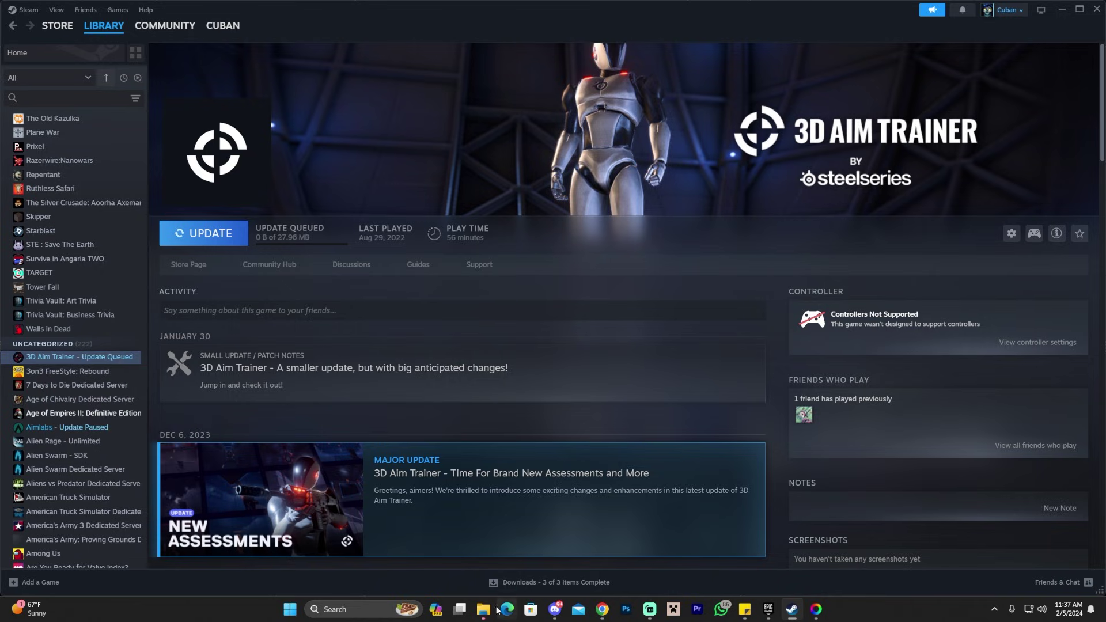
left_click(519, 66)
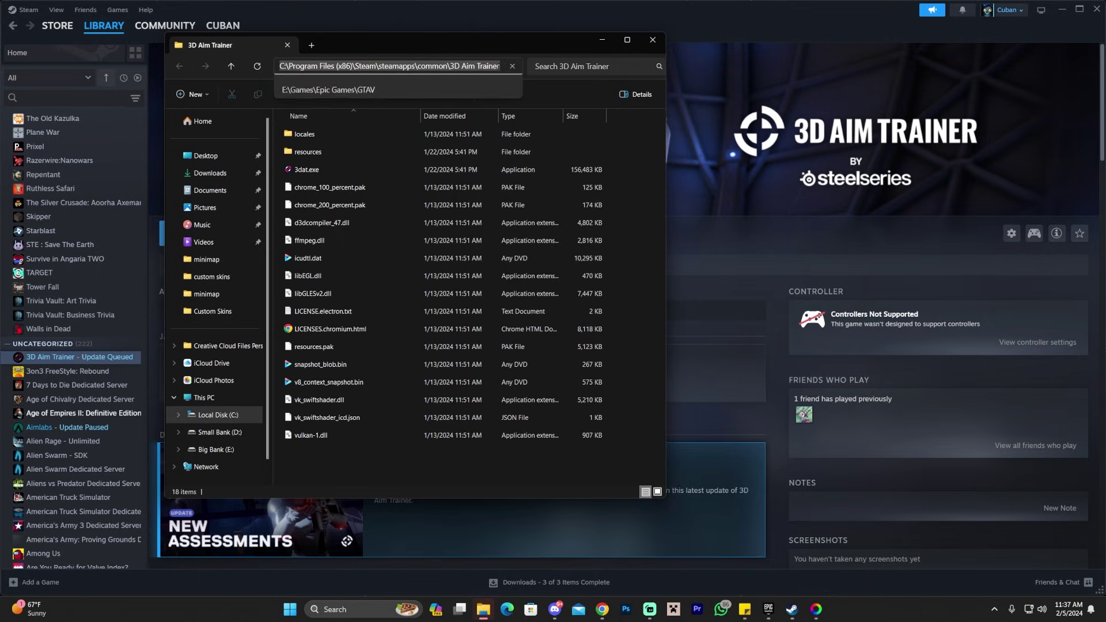
left_click(499, 66)
key("ctrl+a")
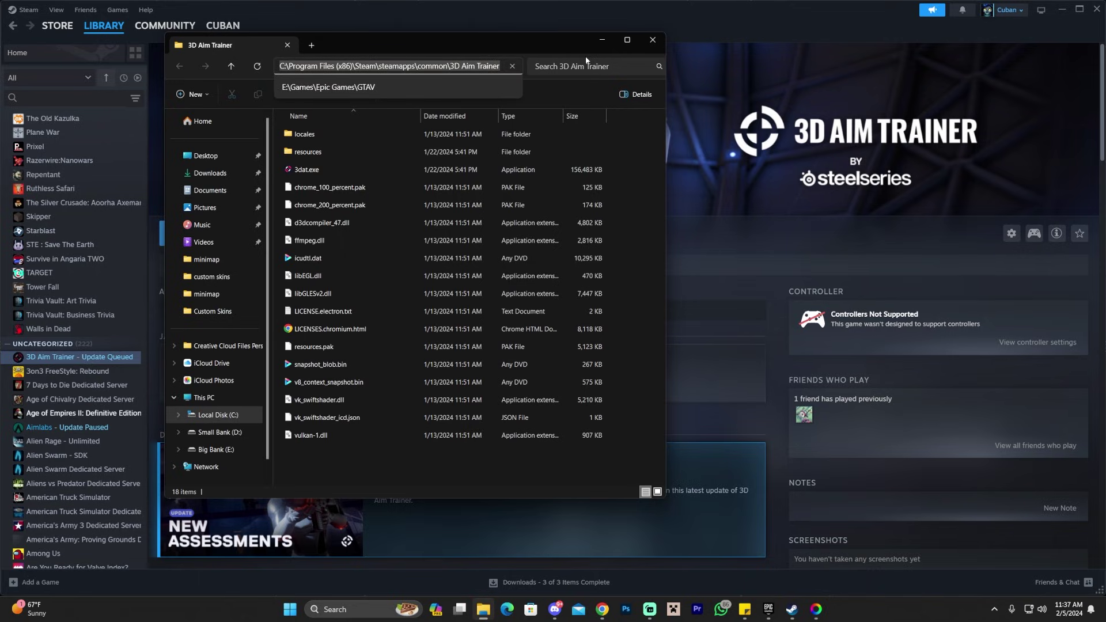
left_click(644, 43)
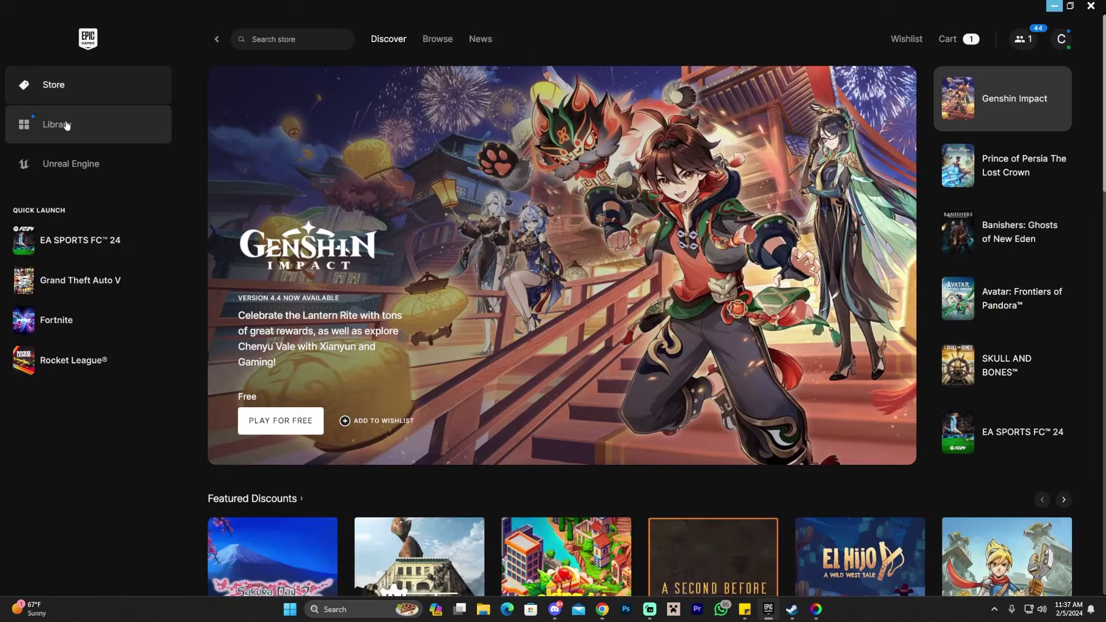
- Open GTA V's install folder from the Epic library's Manage settings
left_click(99, 136)
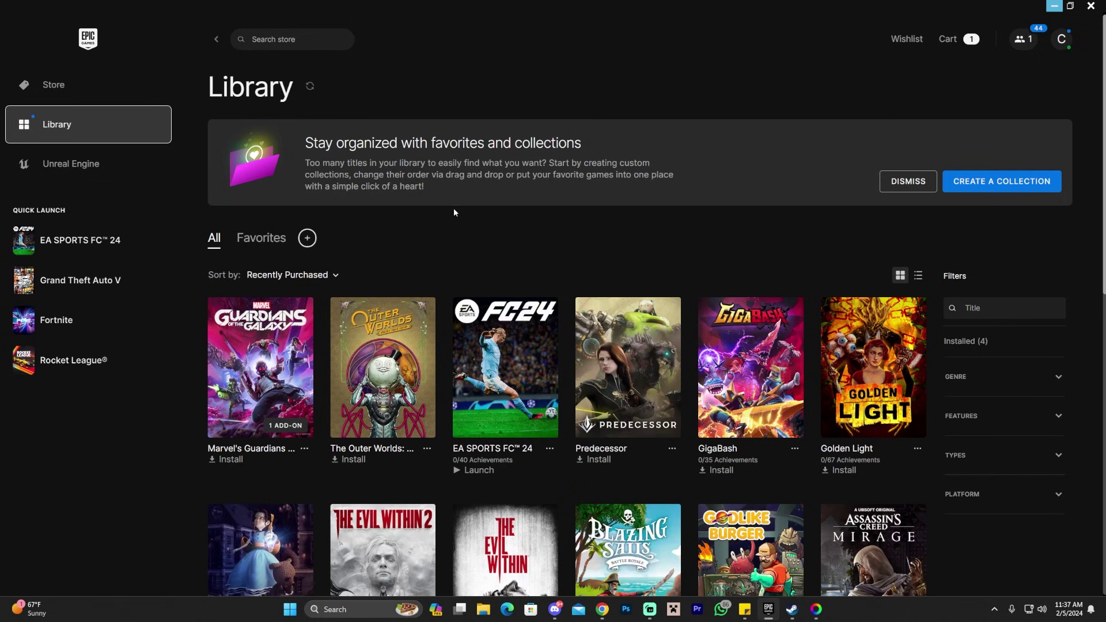
scroll(547, 268, "down", 10)
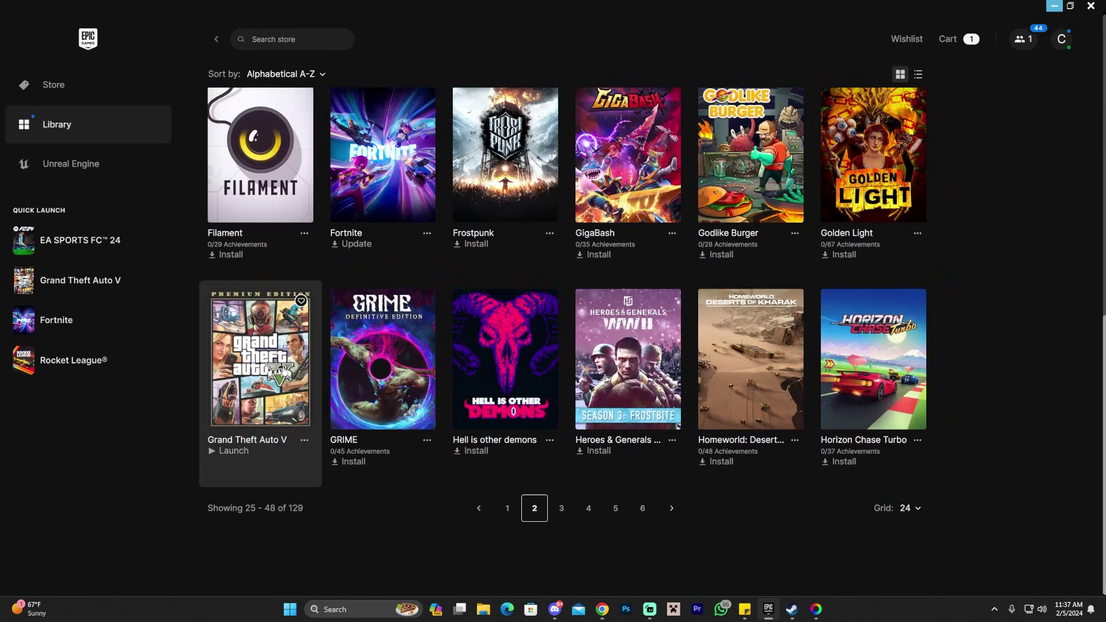
left_click(304, 441)
left_click(225, 346)
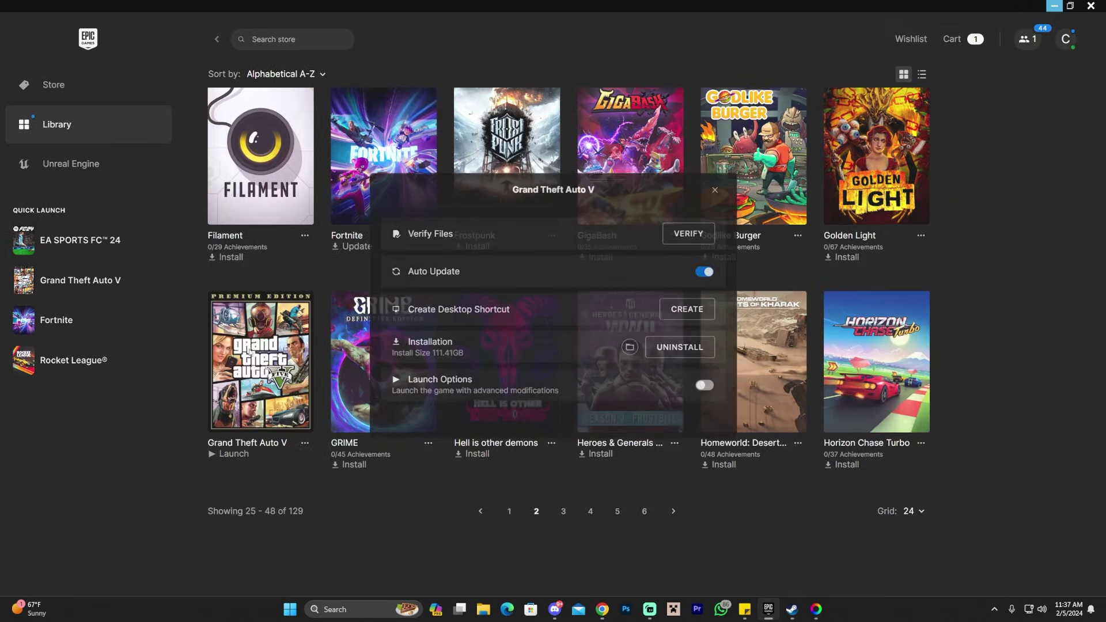
left_click(631, 346)
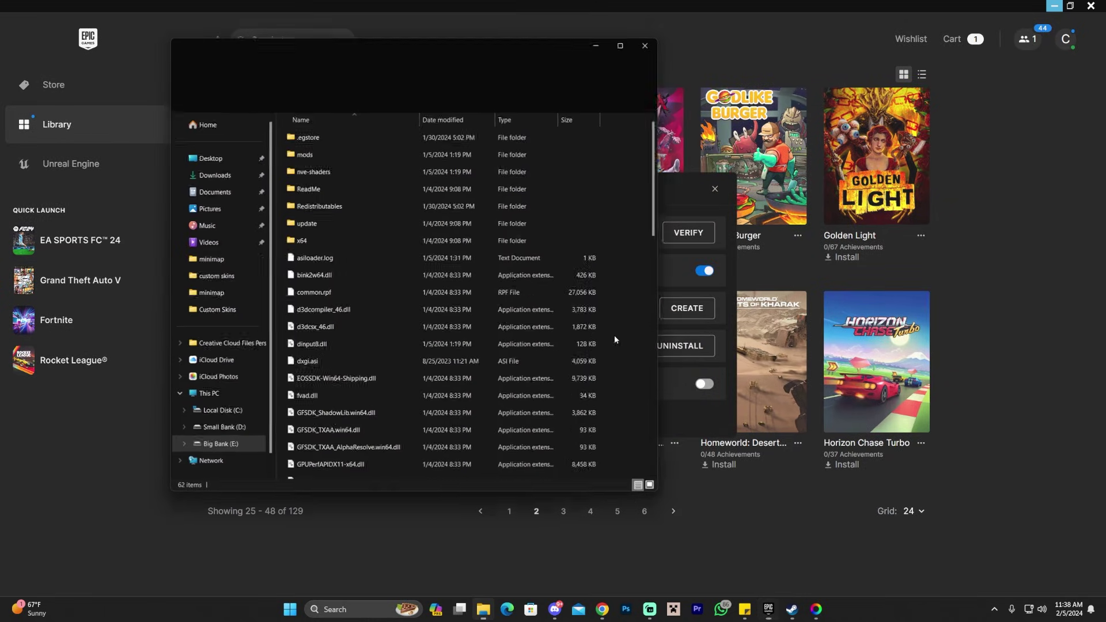
- Copy the path E:\Games\Epic Games\GTAV, close Explorer, and return to ReShade's file picker
left_click(502, 71)
left_click(422, 66)
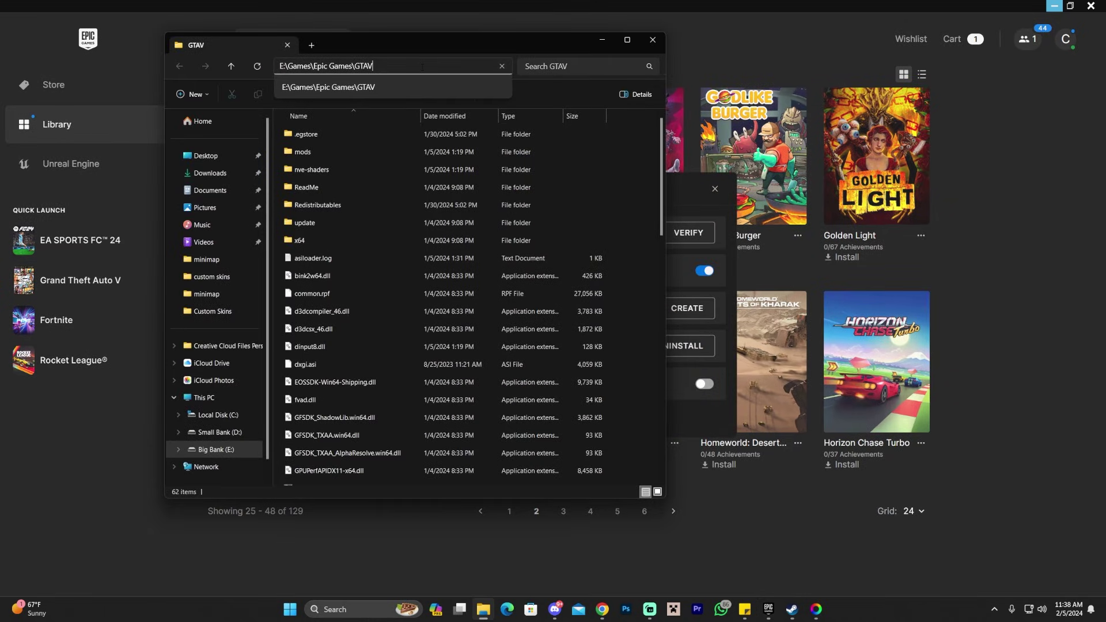
key("ctrl+a")
key("ctrl+c")
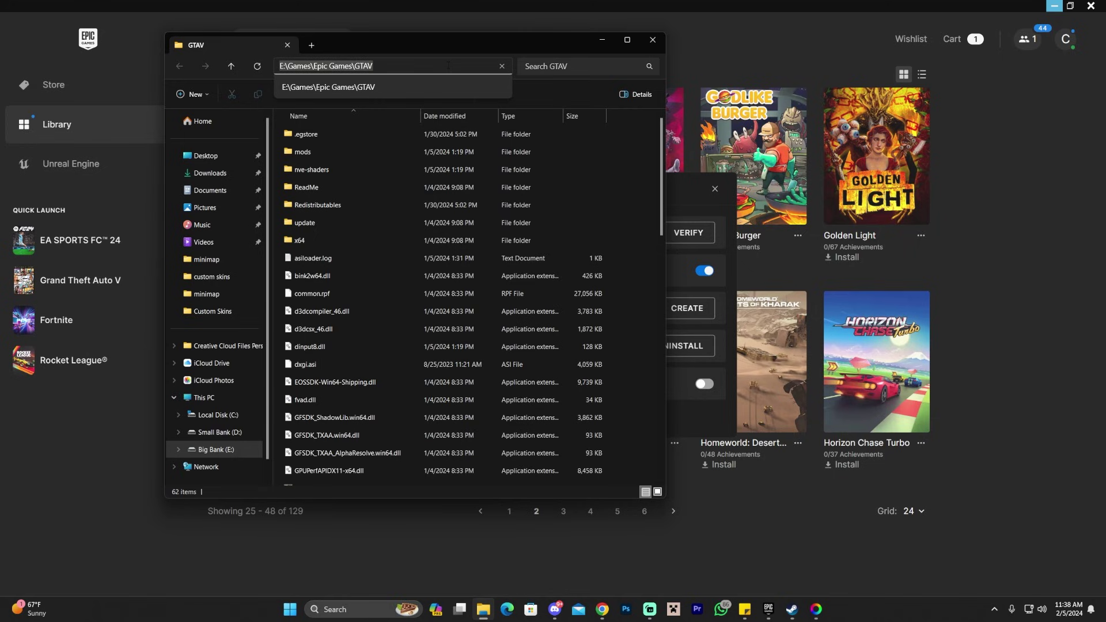
left_click(653, 39)
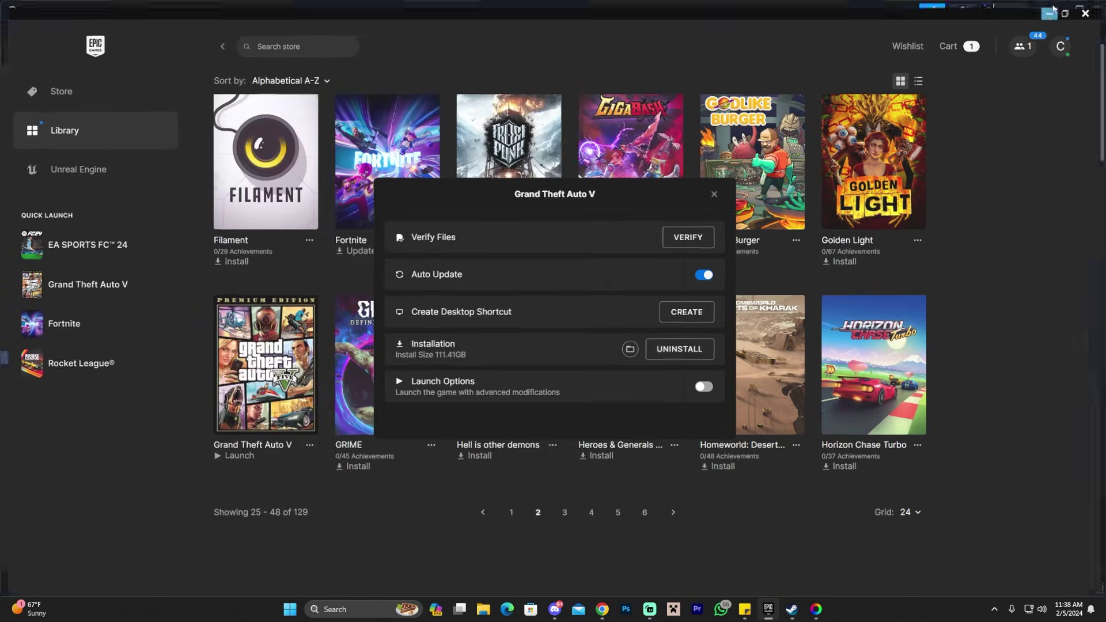
left_click(1053, 7)
left_click(1072, 9)
left_click(438, 144)
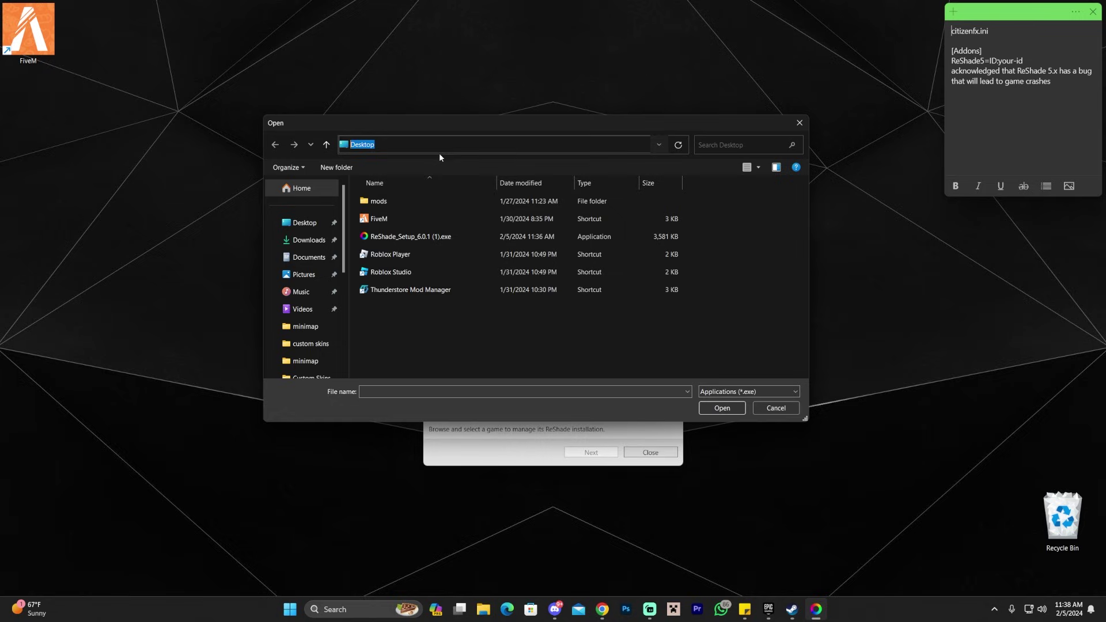
- Navigate the file picker to E:\Games\Epic Games\GTAV and open GTA5.exe
key("ctrl+v")
key("Return")
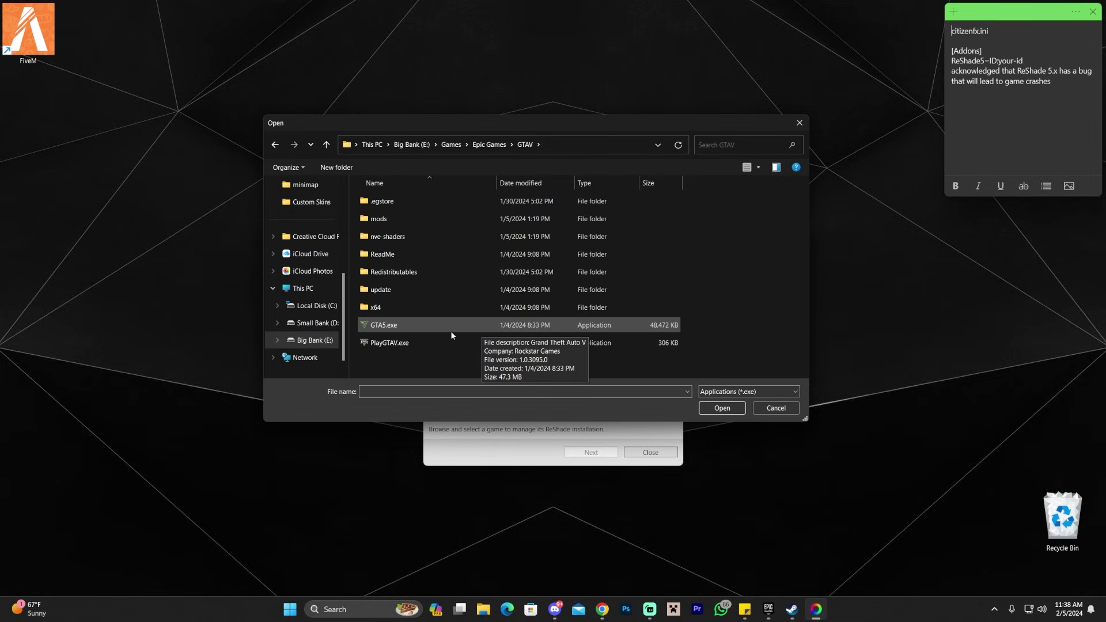
left_click(428, 326)
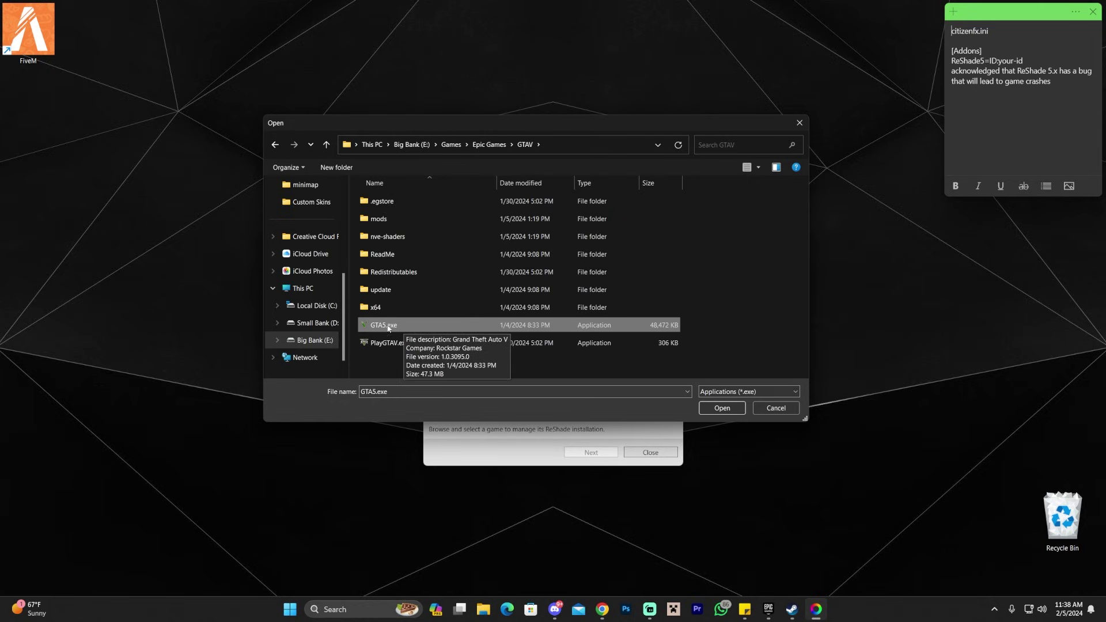
left_click(412, 327)
key("Escape")
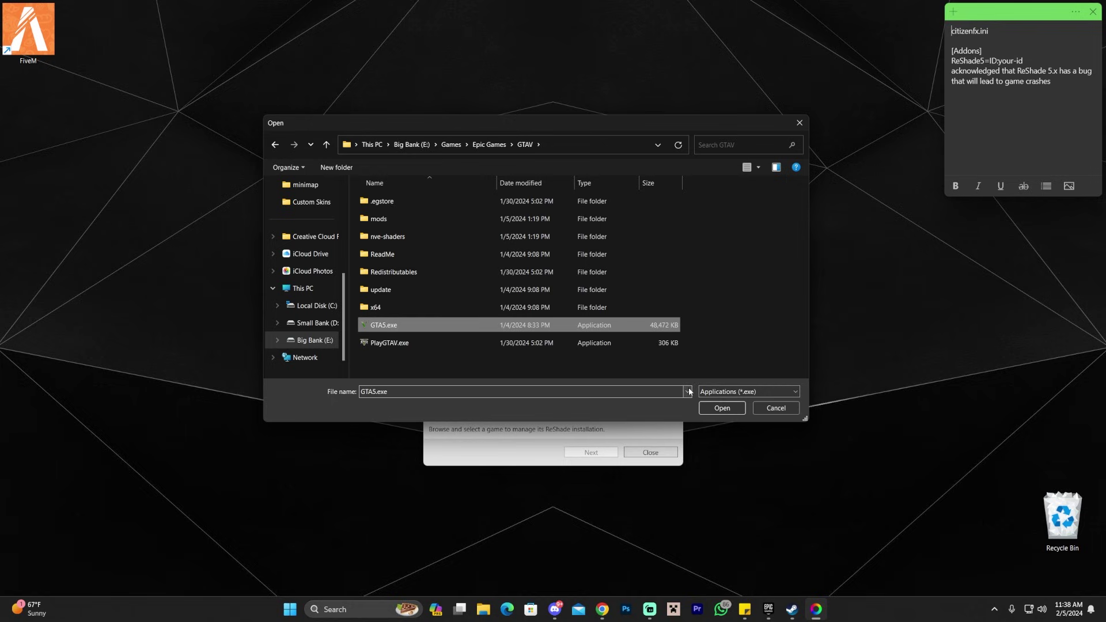
left_click(720, 408)
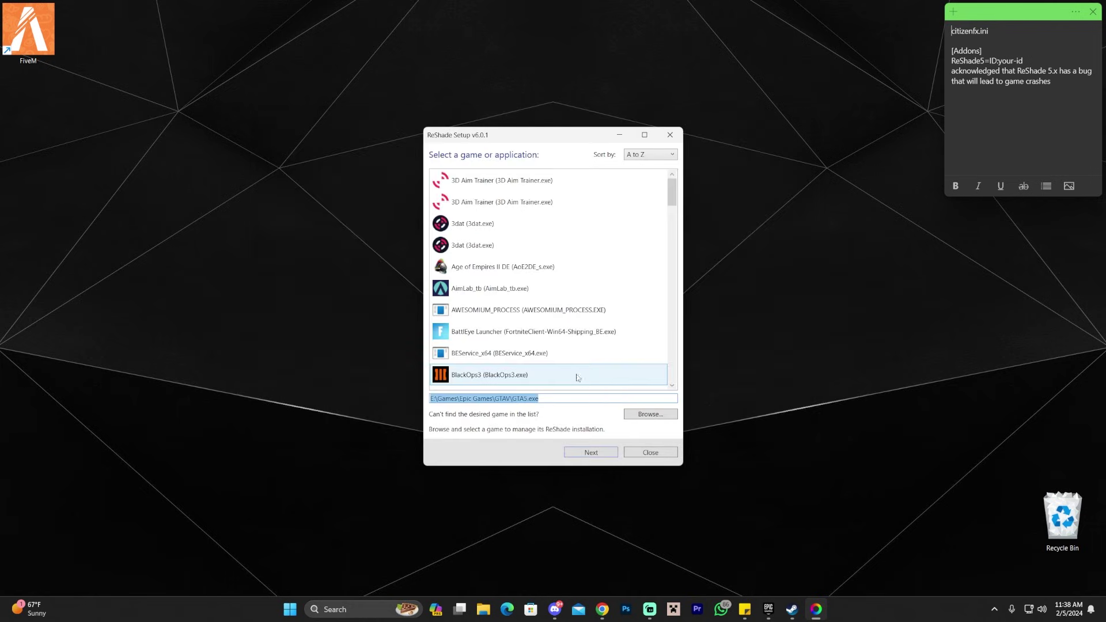
- Install ReShade for GTA5.exe with DirectX 10/11/12 and all effect packages, then finish
left_click(590, 452)
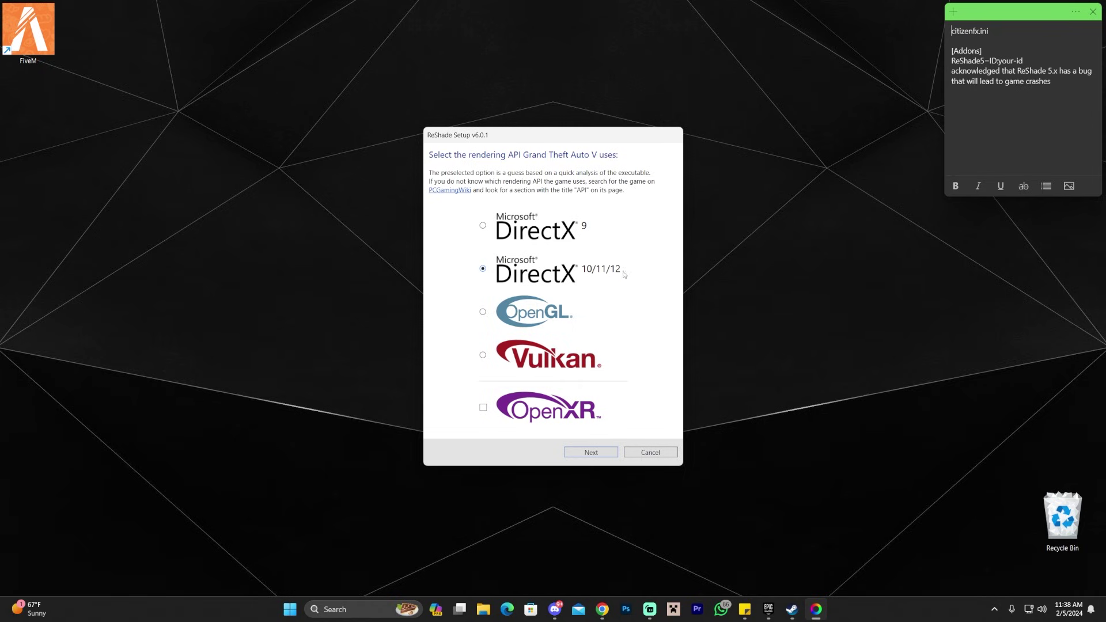
left_click(582, 454)
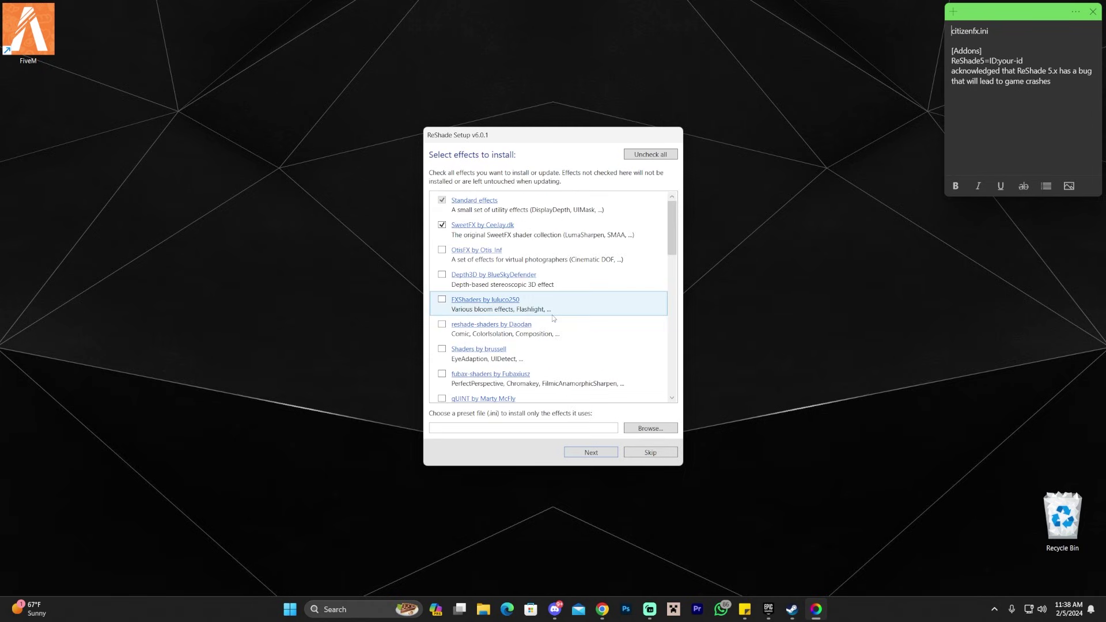
left_click(649, 157)
scroll(553, 259, "down", 10)
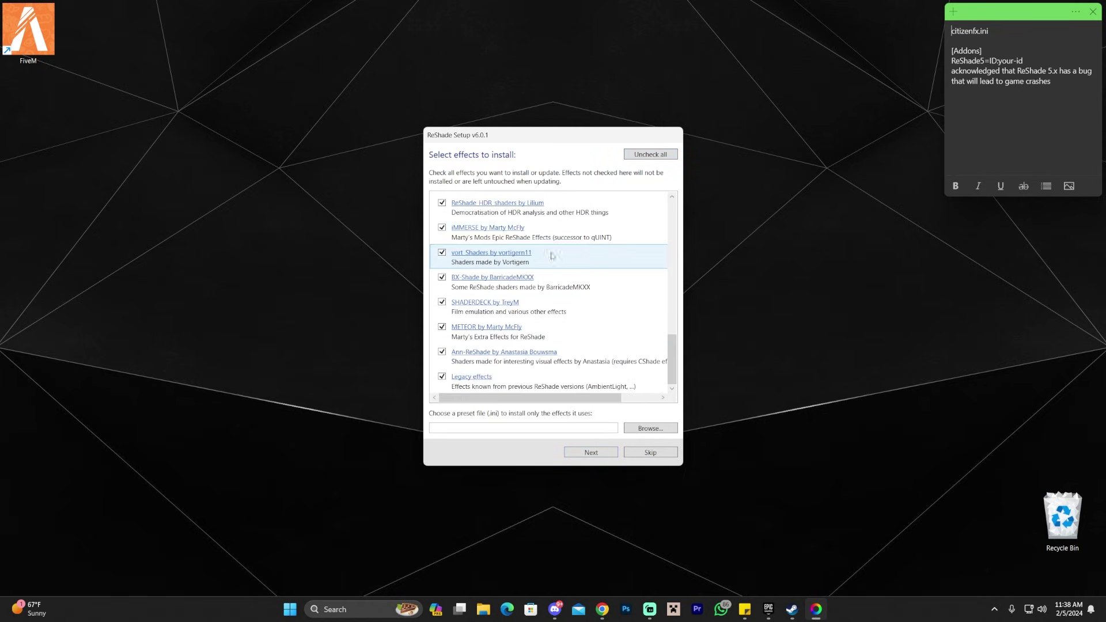
left_click(600, 453)
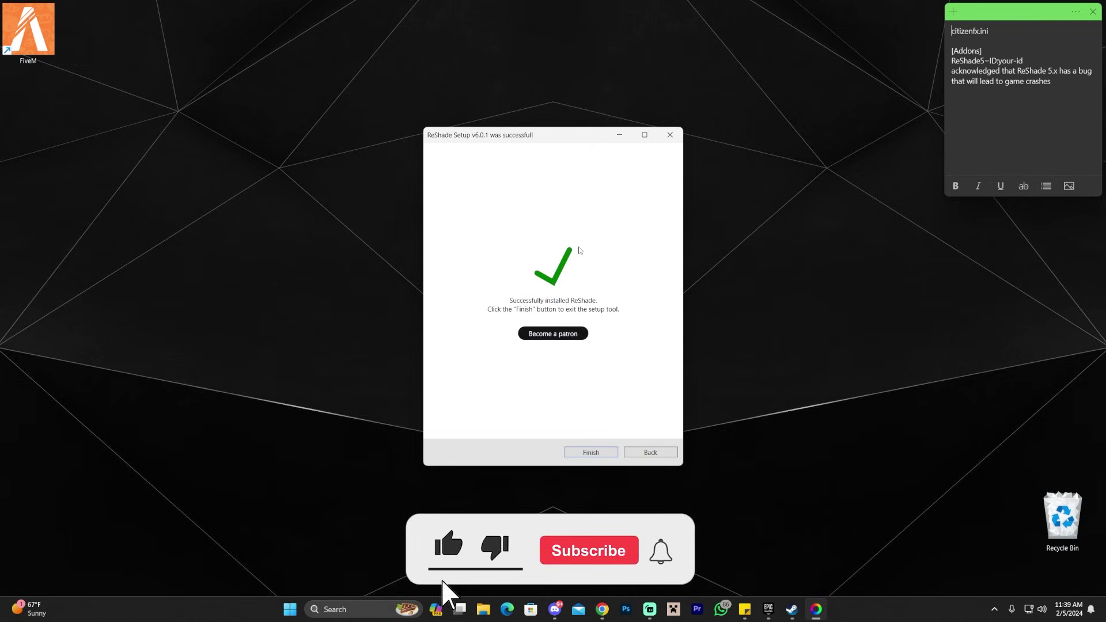
left_click(576, 452)
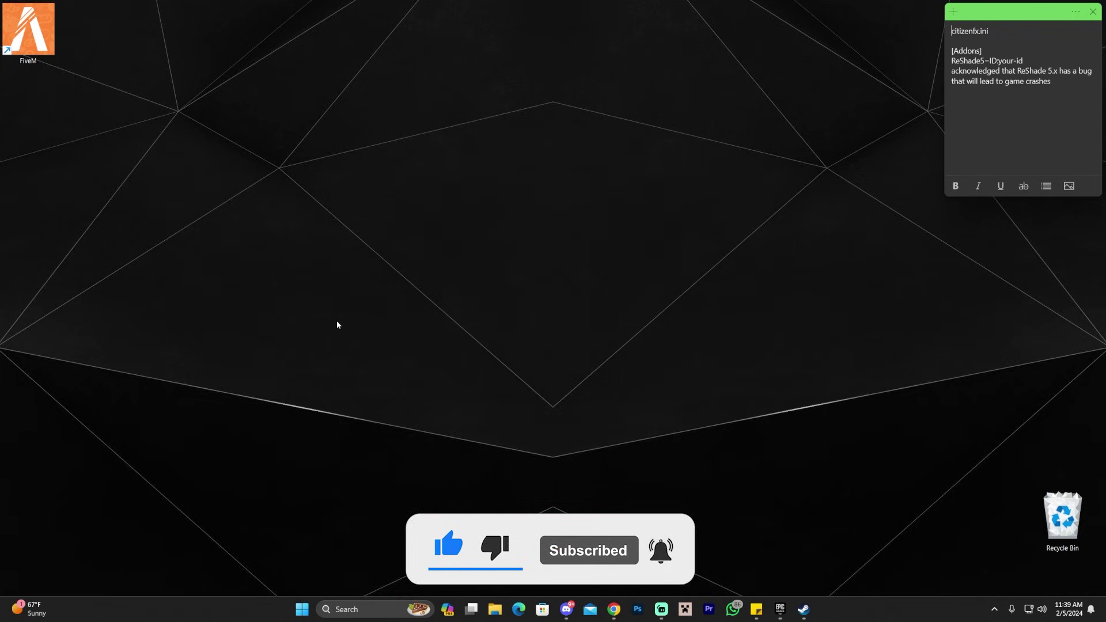
- Delete the ReShade setup file and open the FiveM shortcut's file location
key("Delete")
right_click(30, 29)
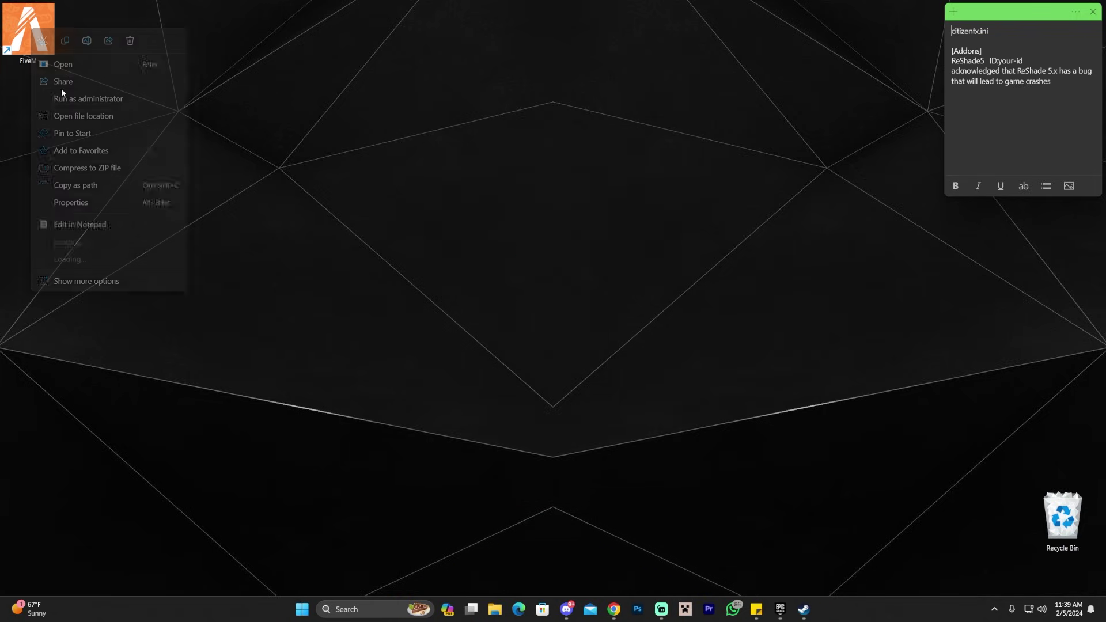
left_click(207, 35)
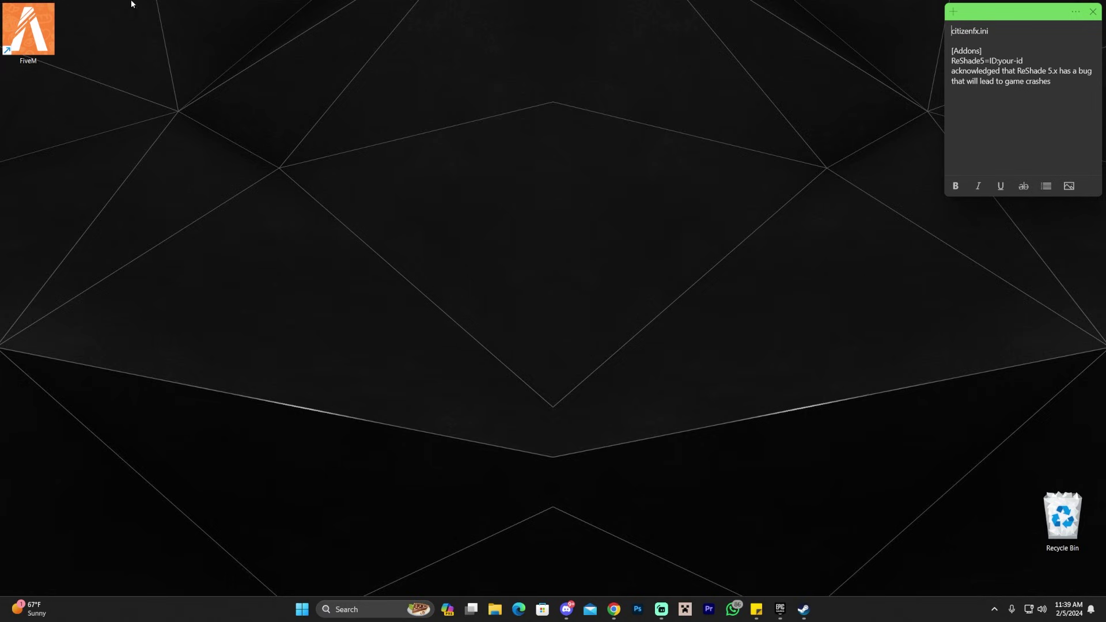
right_click(24, 26)
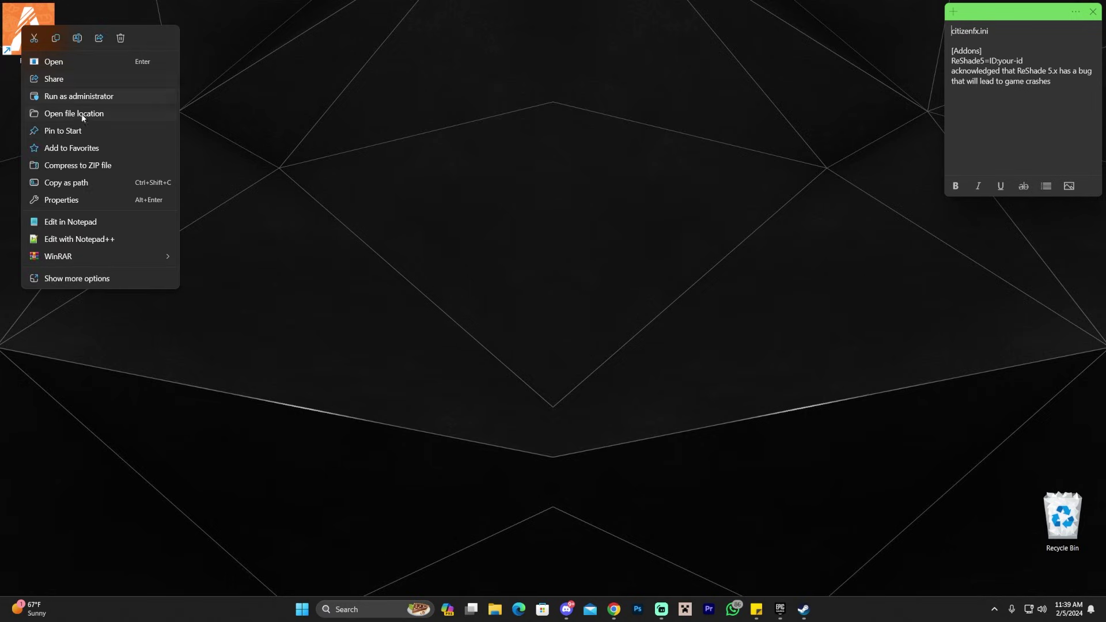
left_click(114, 114)
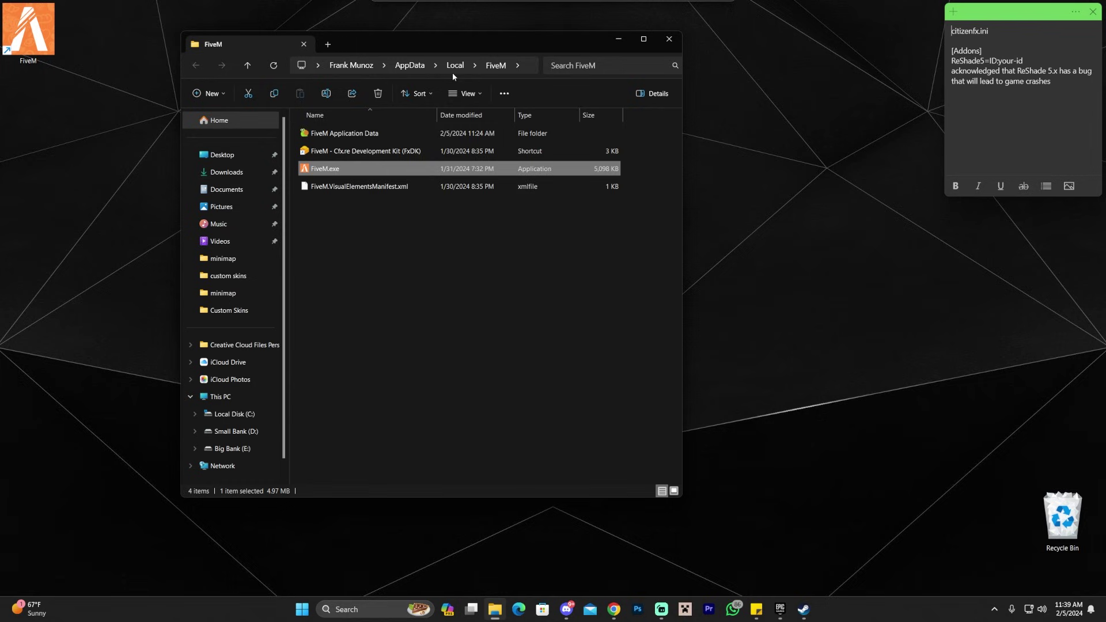
- Open FiveM Application Data and snap its window to the left half
double_click(369, 134)
left_click_drag(289, 263, 154, 259)
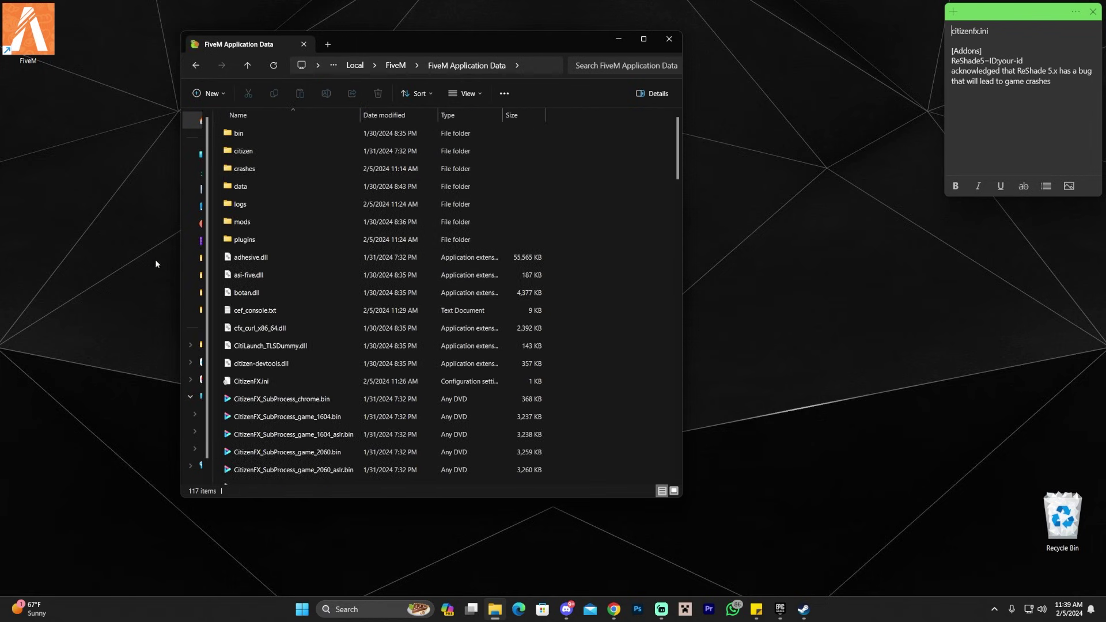
key("super+Left")
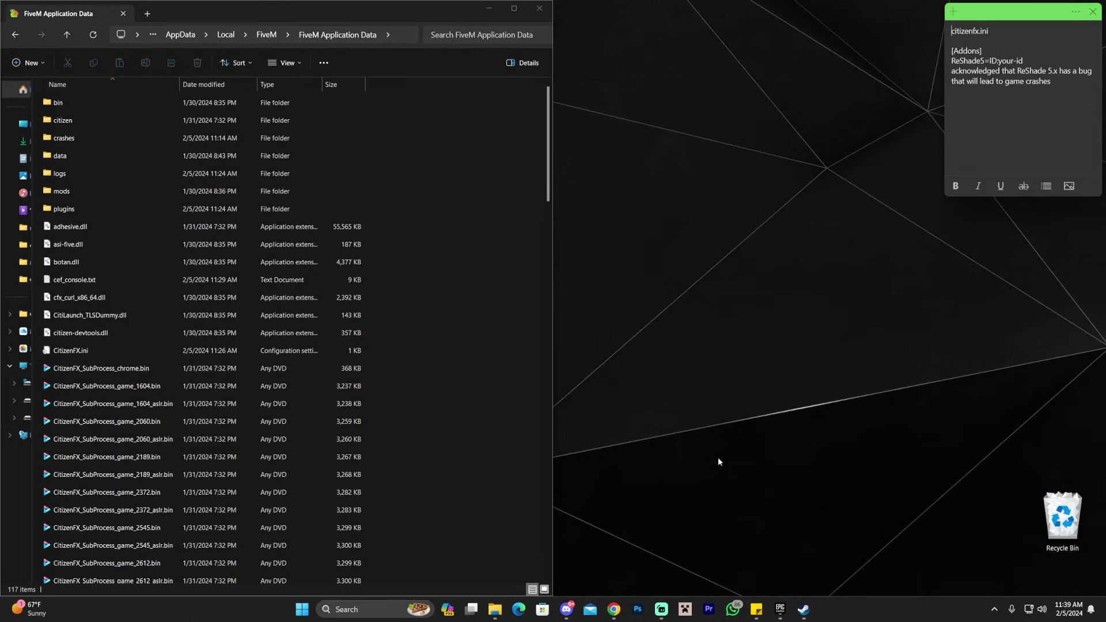
- Open a second Explorer window at E:\Games\Epic Games\GTAV, then close it
left_click(781, 609)
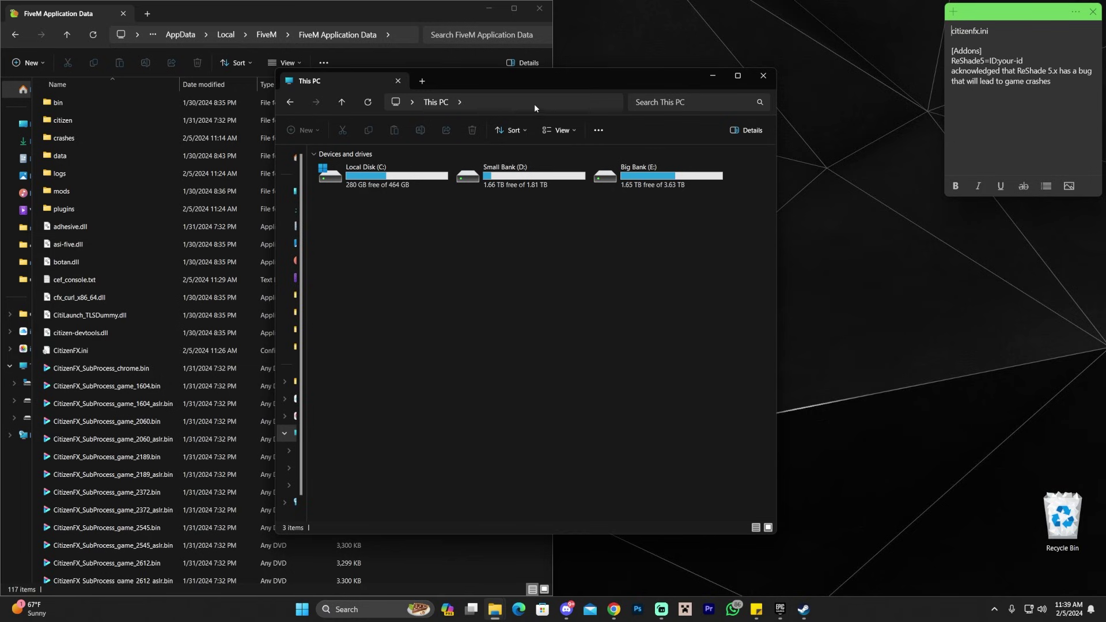
left_click(535, 106)
type("E:\\Games\\Epic Games\\GTAV")
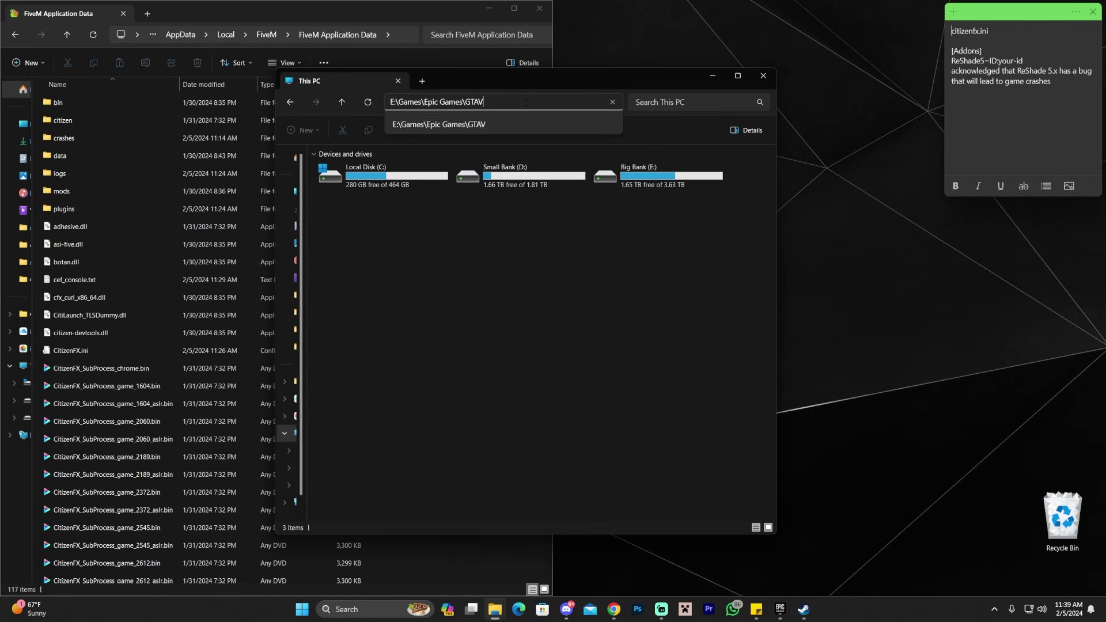
key("Return")
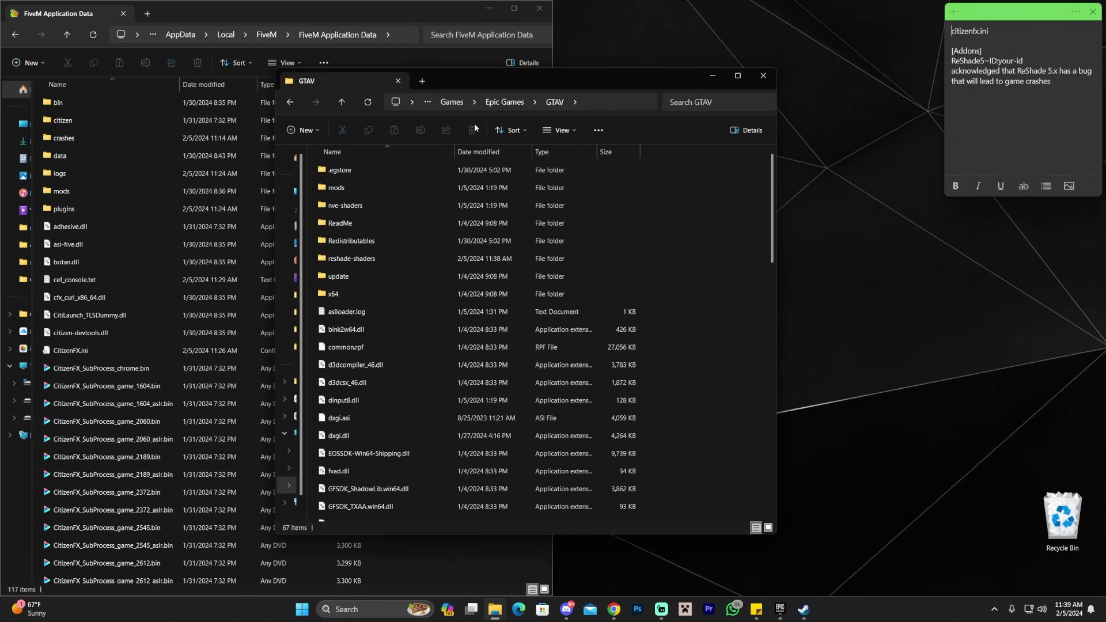
left_click(762, 76)
- Reopen the GTAV install folder from Epic and place it on the right half
left_click(780, 609)
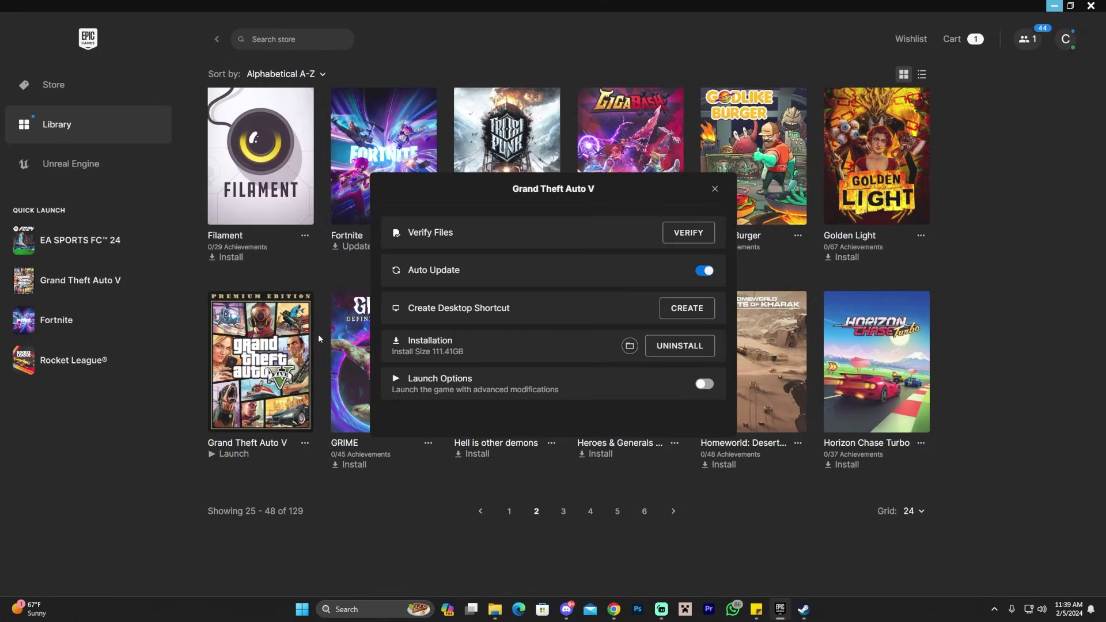
left_click(630, 346)
left_click(1055, 6)
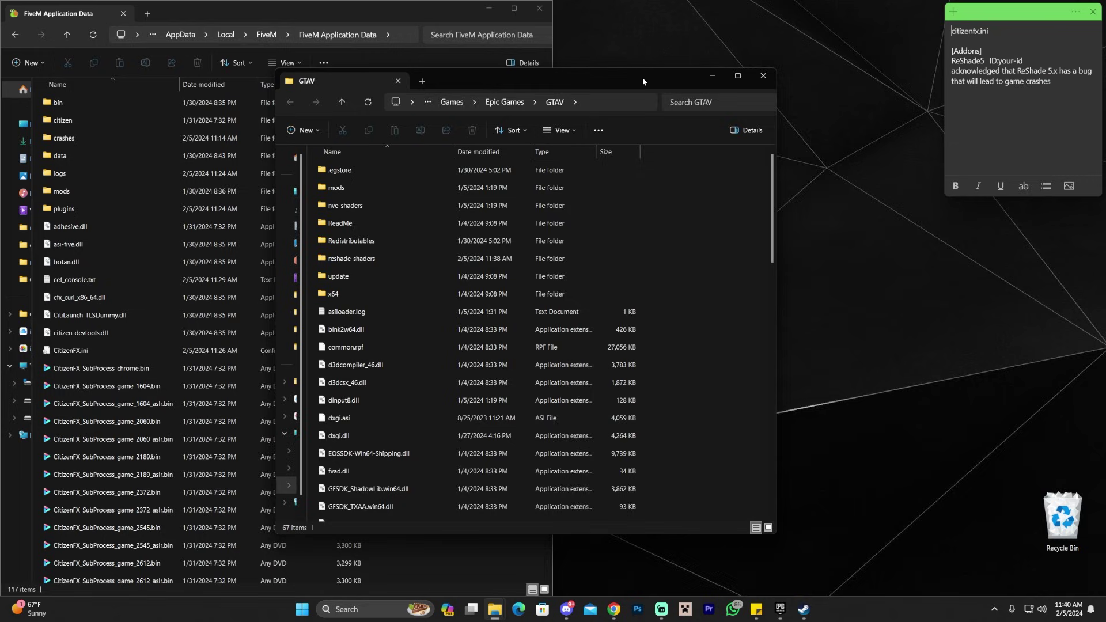
left_click_drag(642, 77, 583, 28)
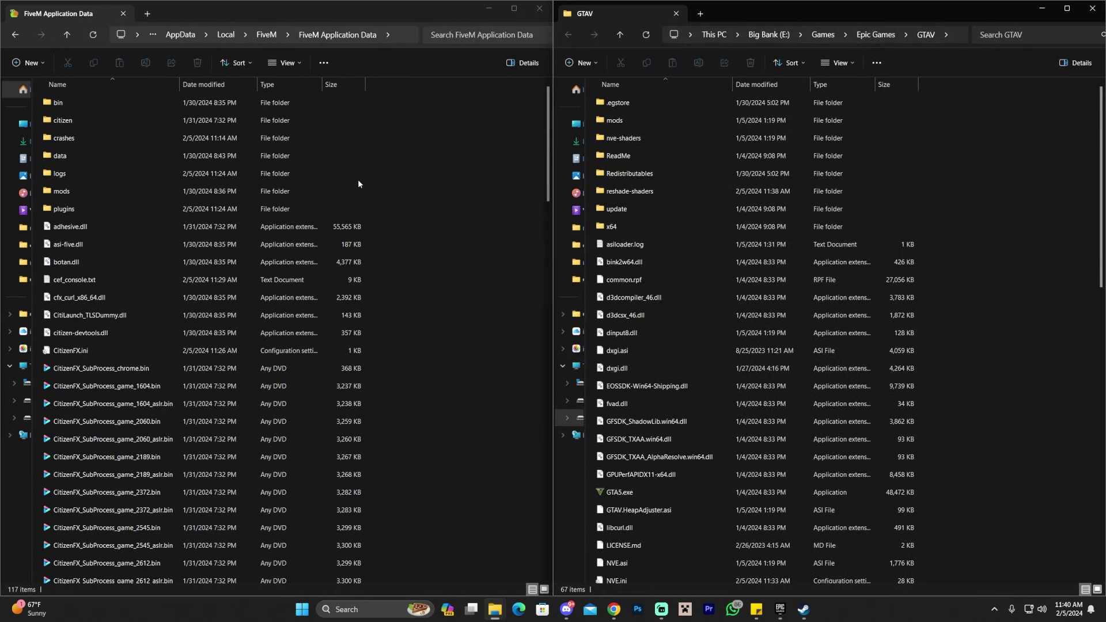
- Delete the existing plugins folder in FiveM Application Data
left_click(475, 171)
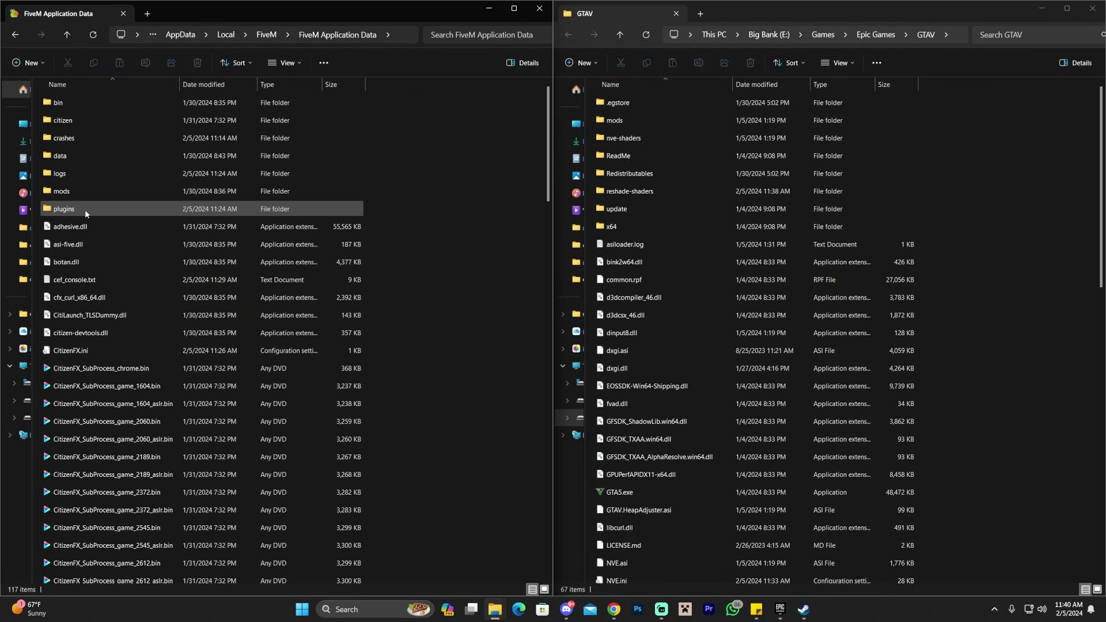
left_click(65, 212)
key("Delete")
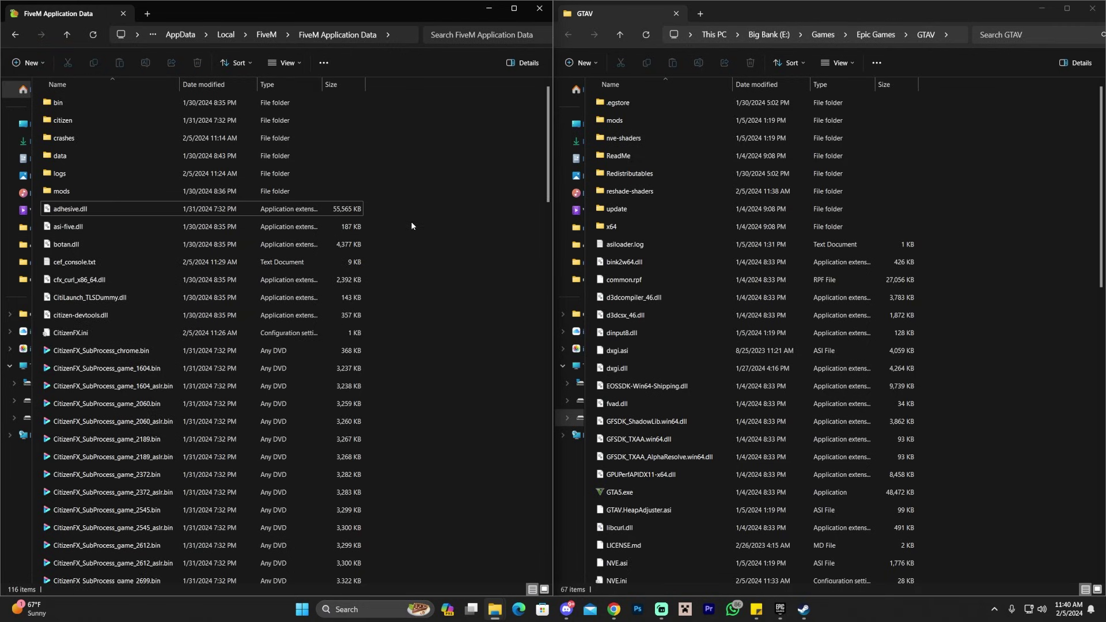
- Create a new folder named plugins and open it
right_click(434, 153)
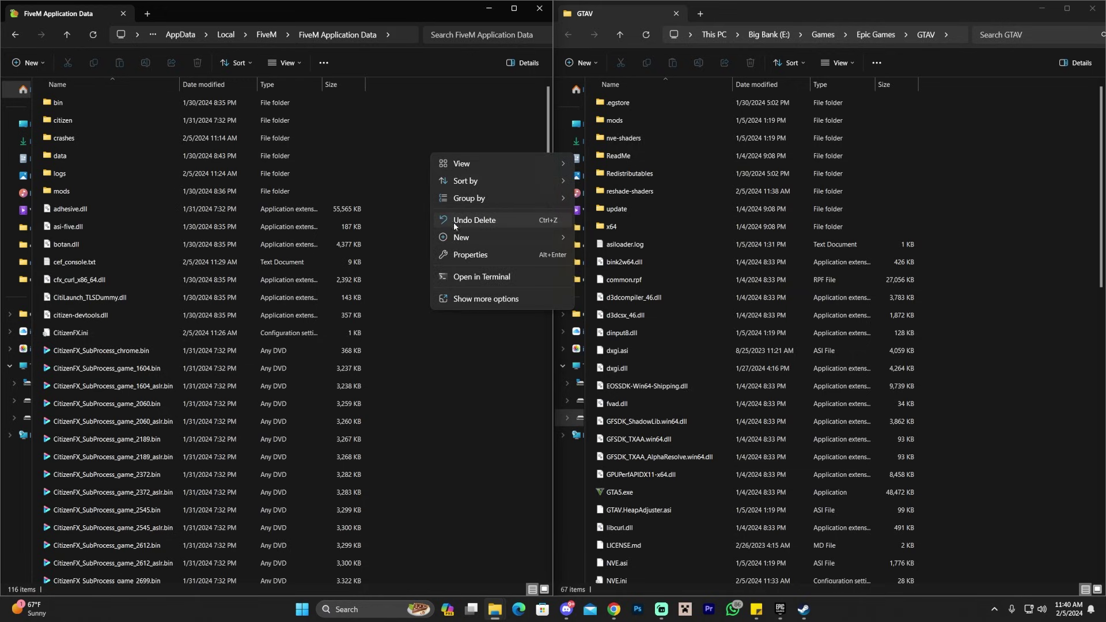
mouse_move(481, 237)
left_click(622, 239)
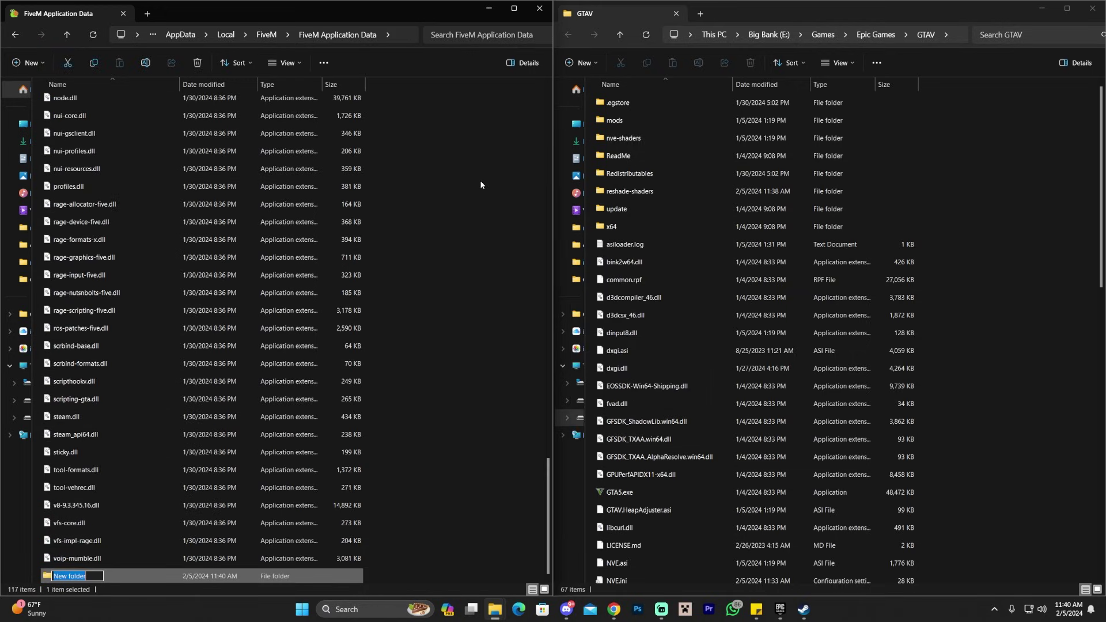
type("plugins")
key("Return")
double_click(161, 575)
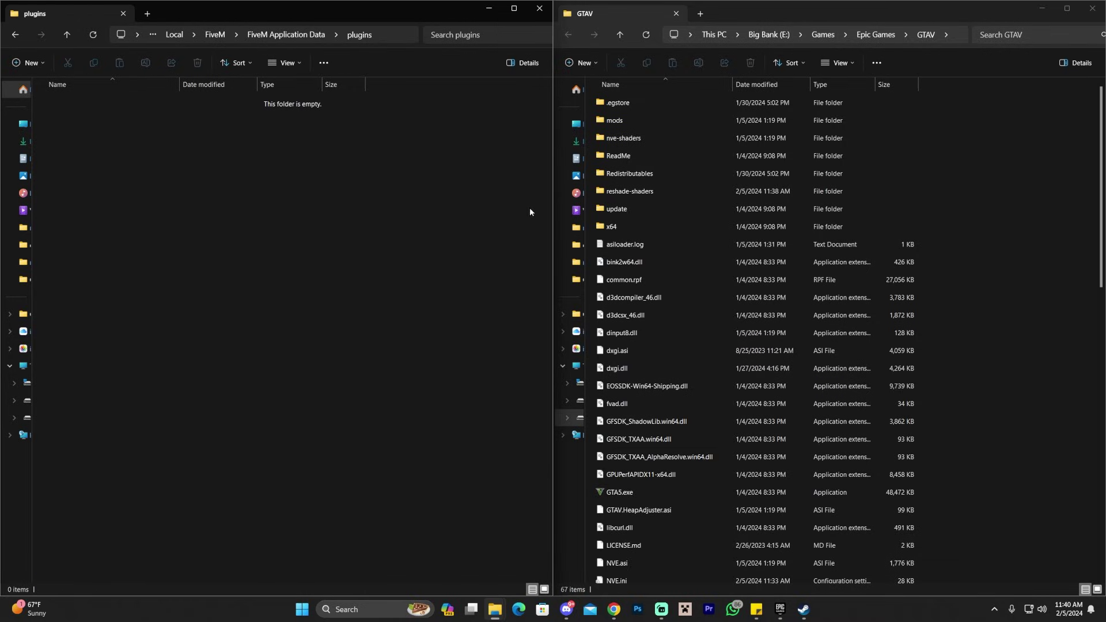
- Paste the GTAV folder's reshade-shaders folder into the empty plugins folder
left_click(966, 174)
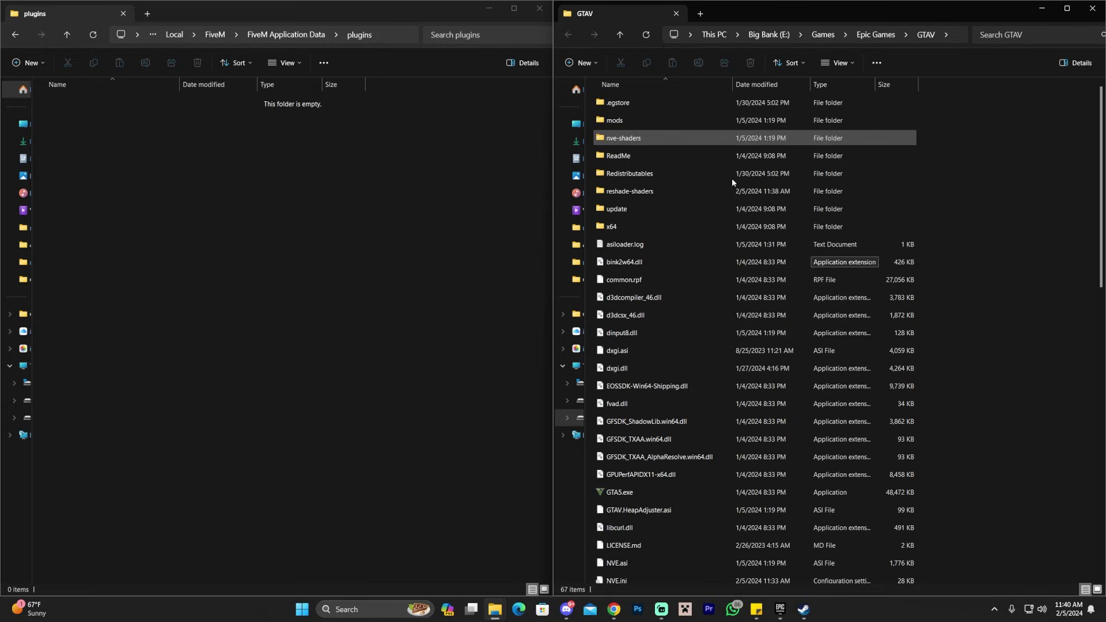
left_click(262, 182)
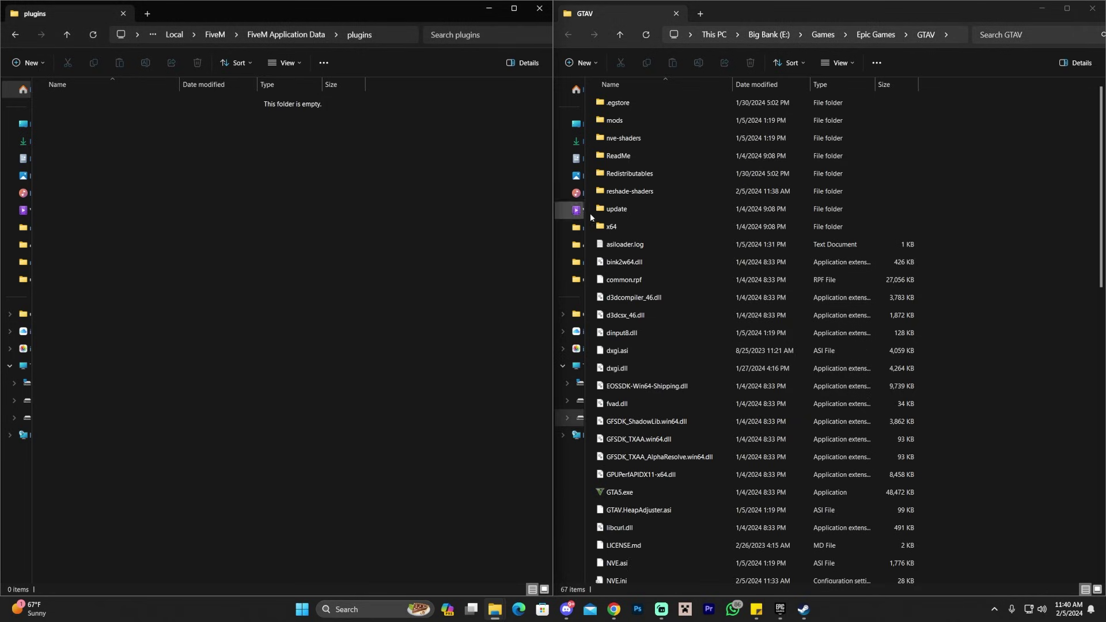
left_click(662, 191)
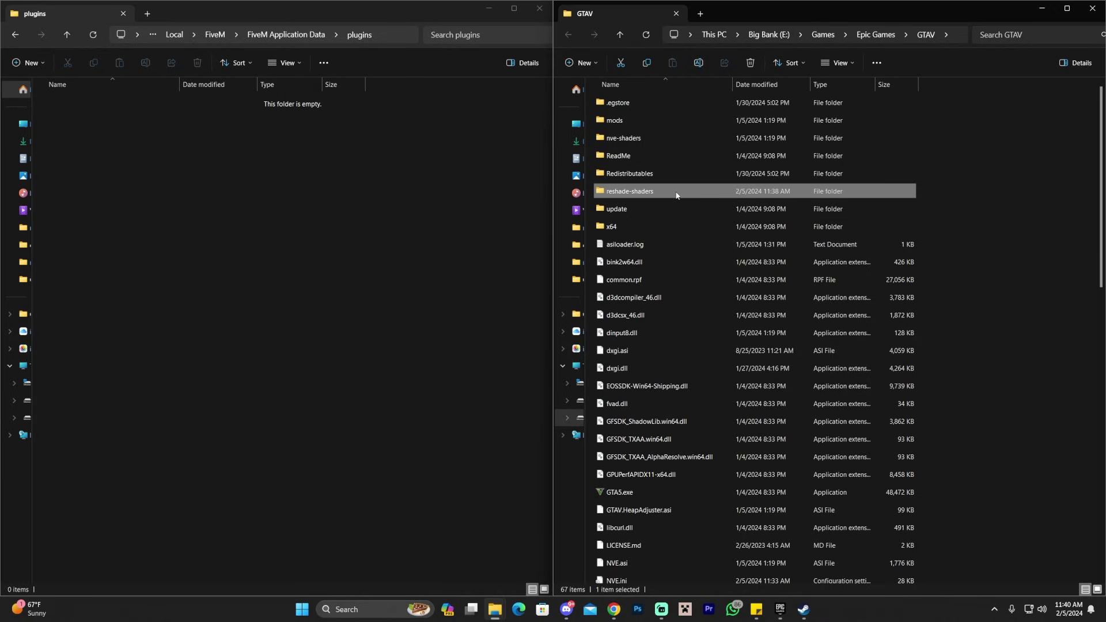
left_click(264, 182)
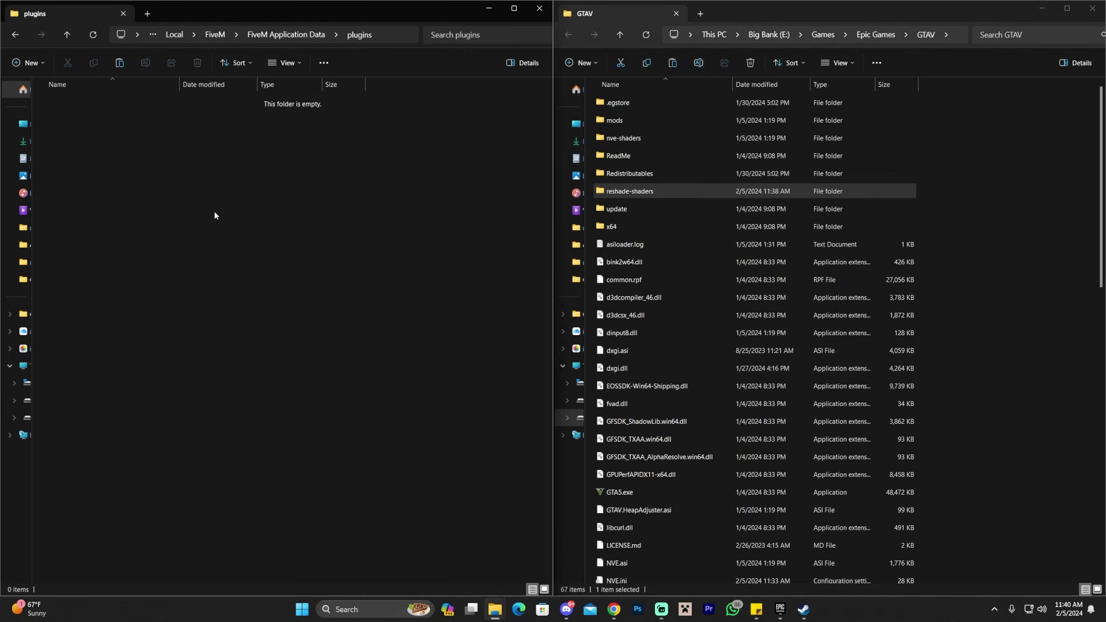
key("ctrl+v")
- Select dxgi.dll in the GTAV folder, cancelling an accidental rename
left_click(974, 220)
scroll(967, 221, "down", 1)
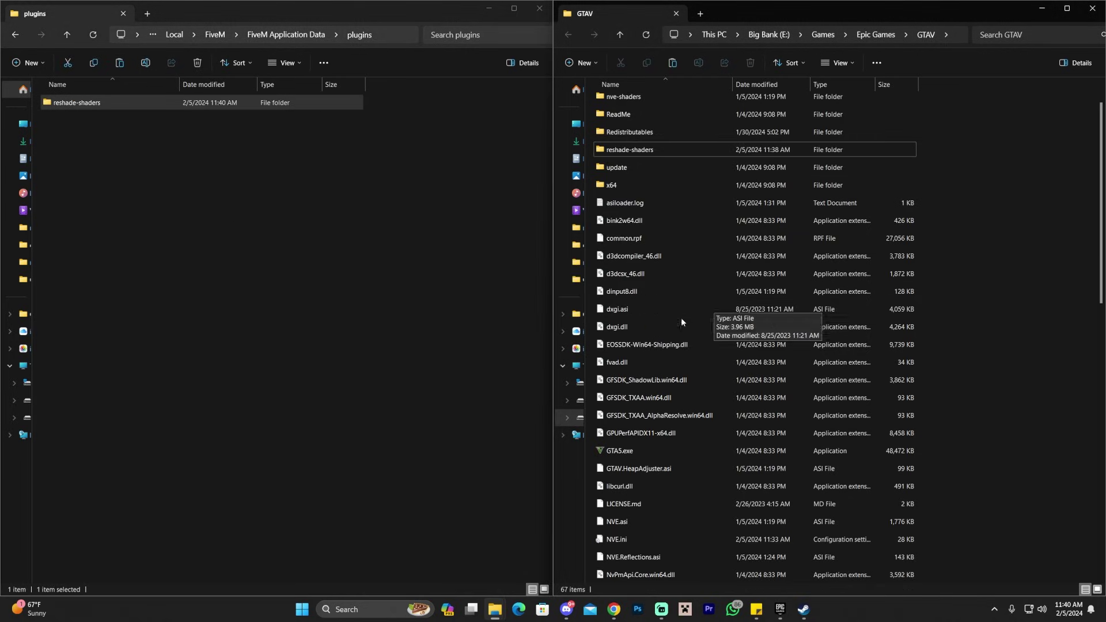
mouse_move(623, 332)
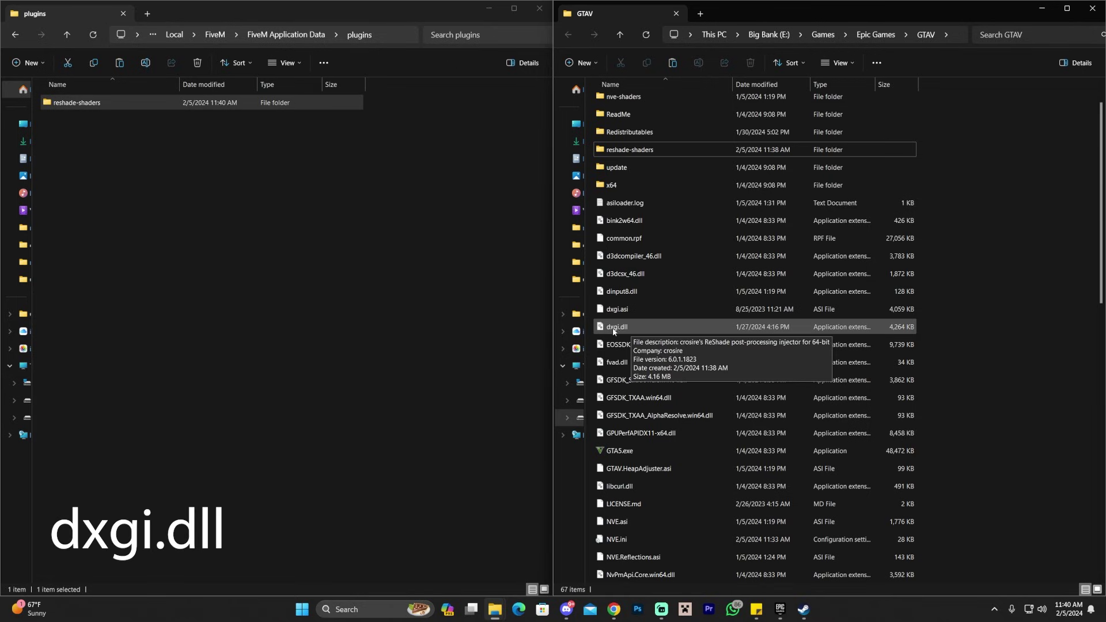
left_click(631, 329)
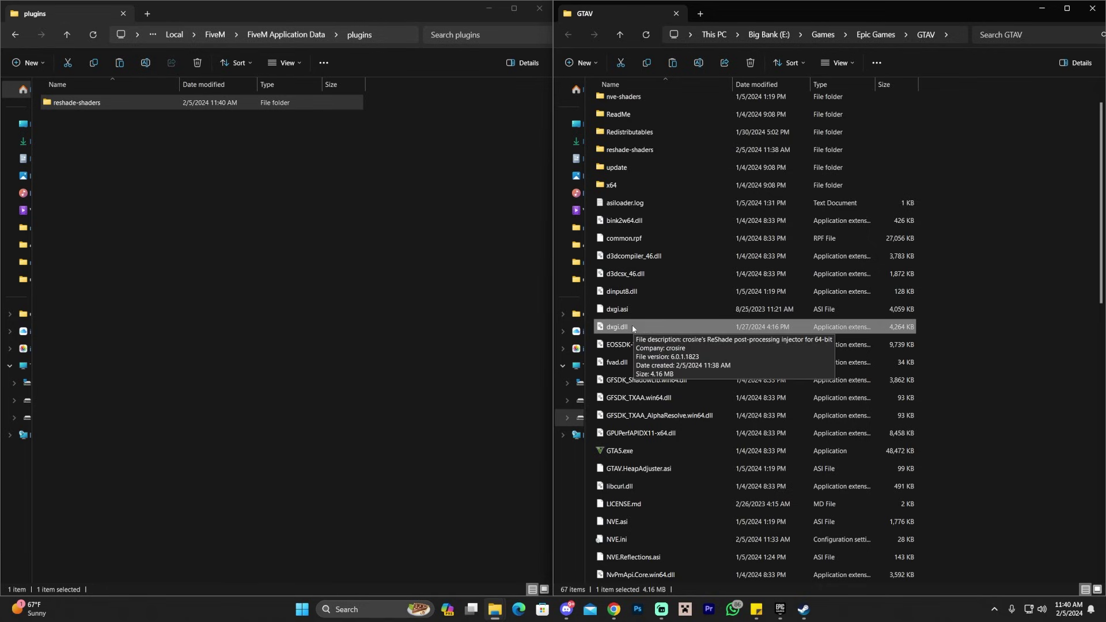
left_click(633, 326)
left_click(306, 196)
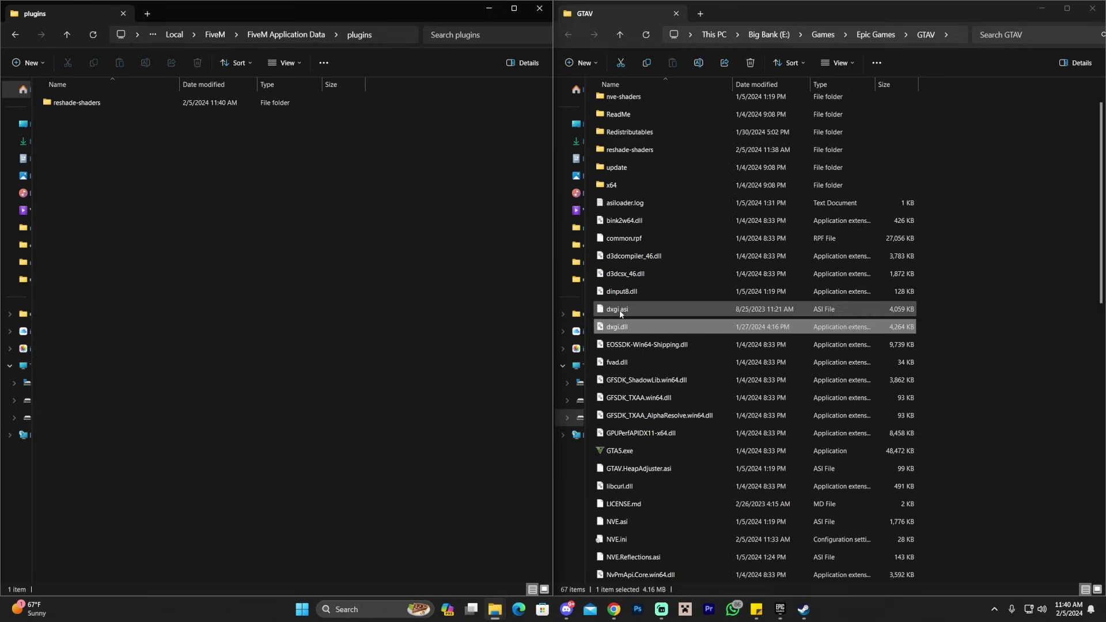
- Check dxgi.dll's file type in Properties and confirm file name extensions are shown
right_click(621, 331)
left_click(661, 449)
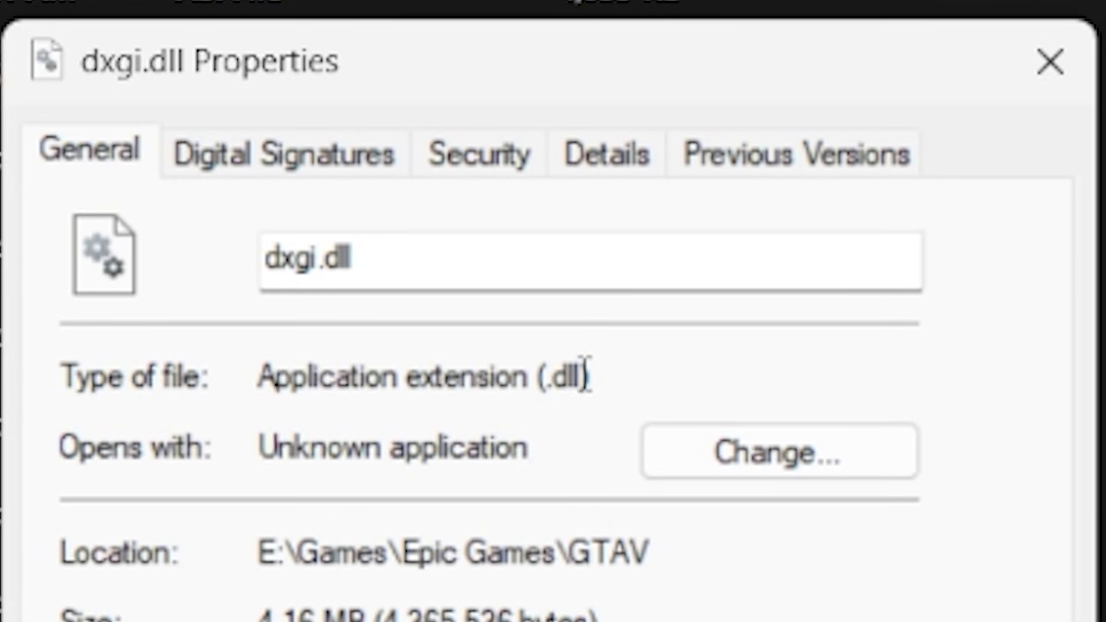
double_click(565, 377)
key("Escape")
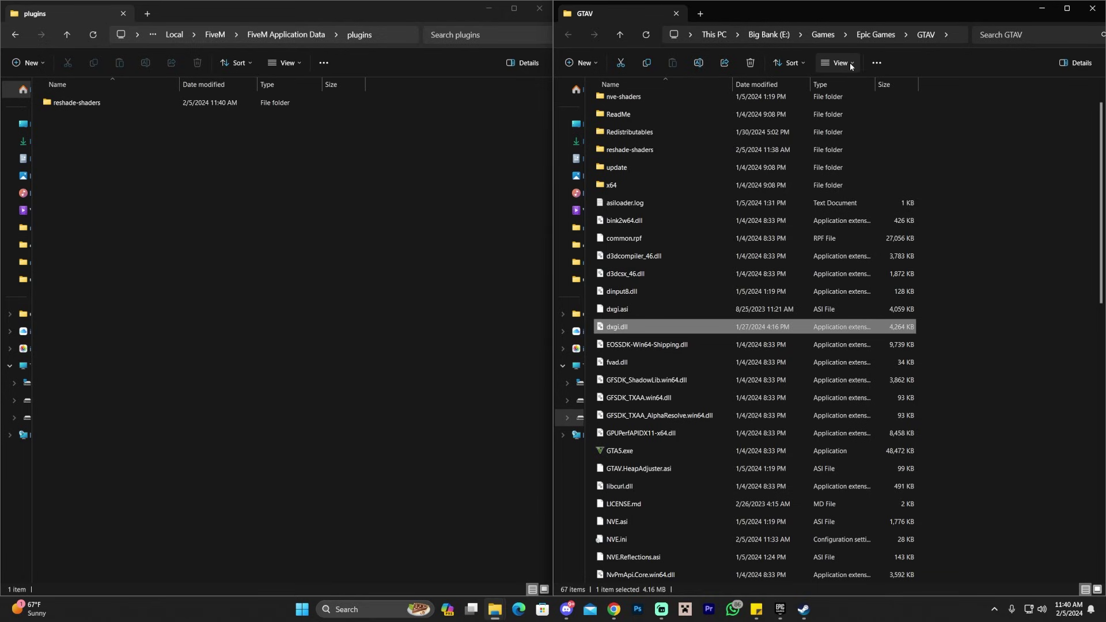
left_click(852, 61)
mouse_move(856, 264)
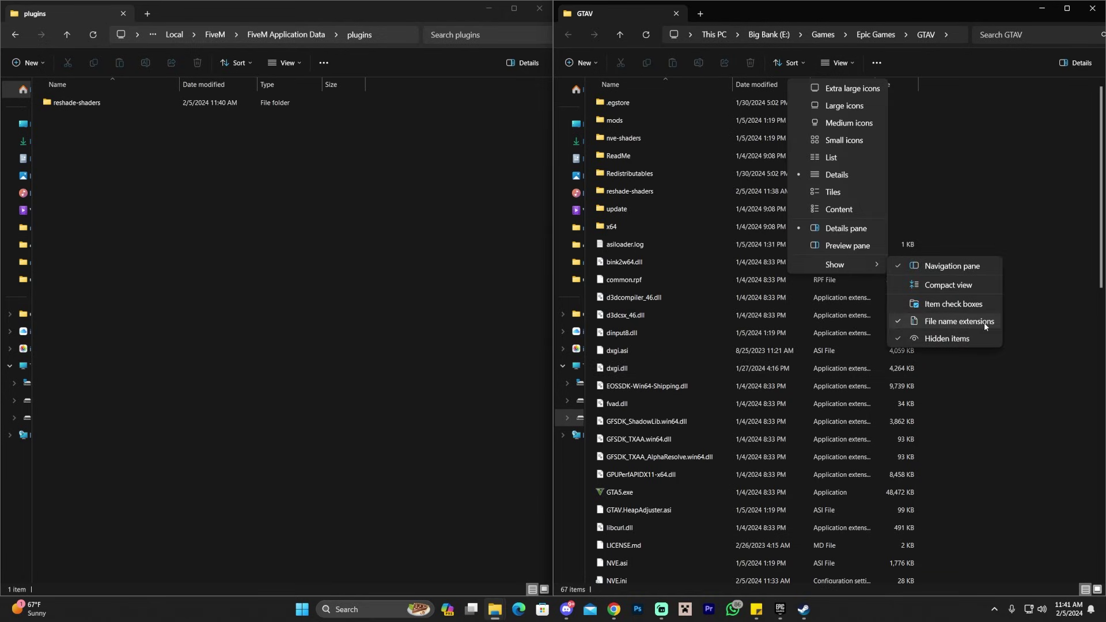
left_click(1014, 327)
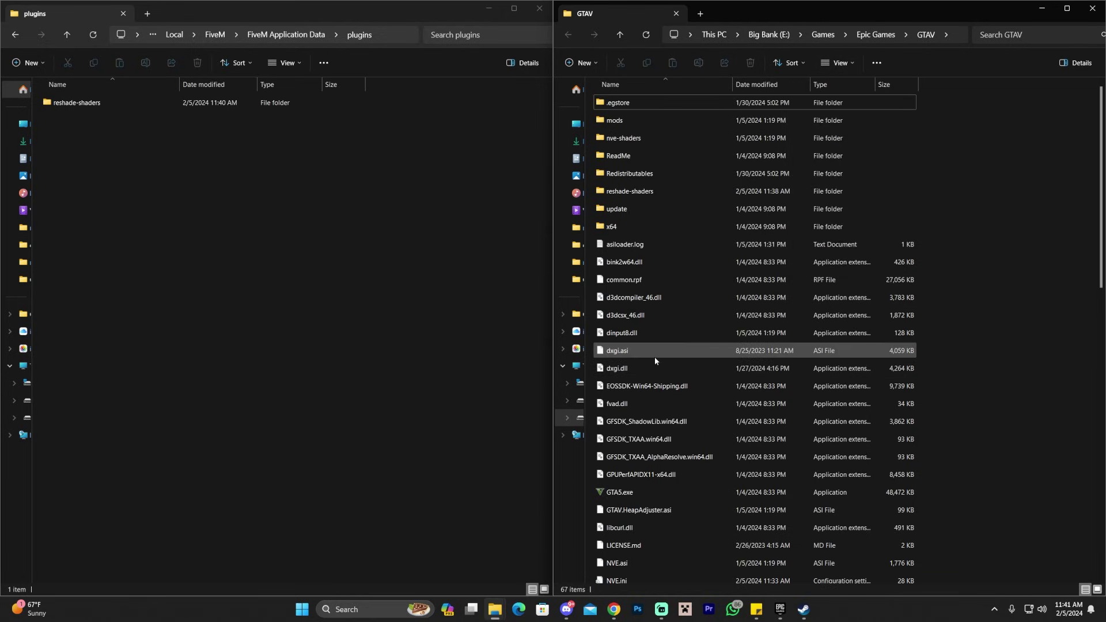
- Paste dxgi.dll from the GTAV folder into plugins
left_click(627, 370)
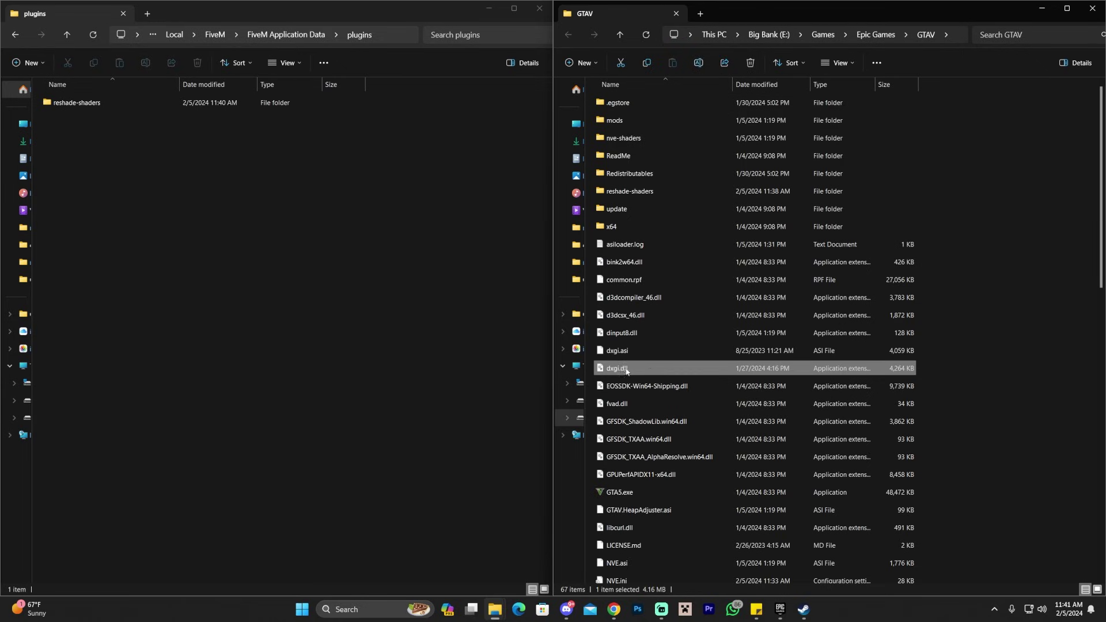
left_click(137, 186)
key("ctrl+v")
left_click(149, 184)
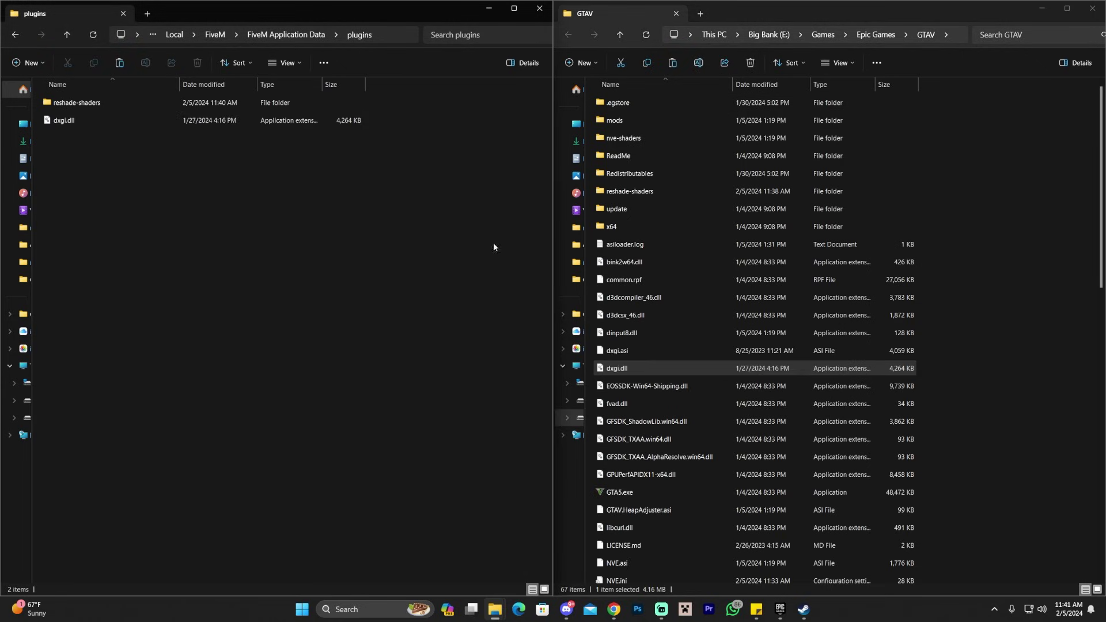
left_click(941, 292)
scroll(960, 233, "down", 13)
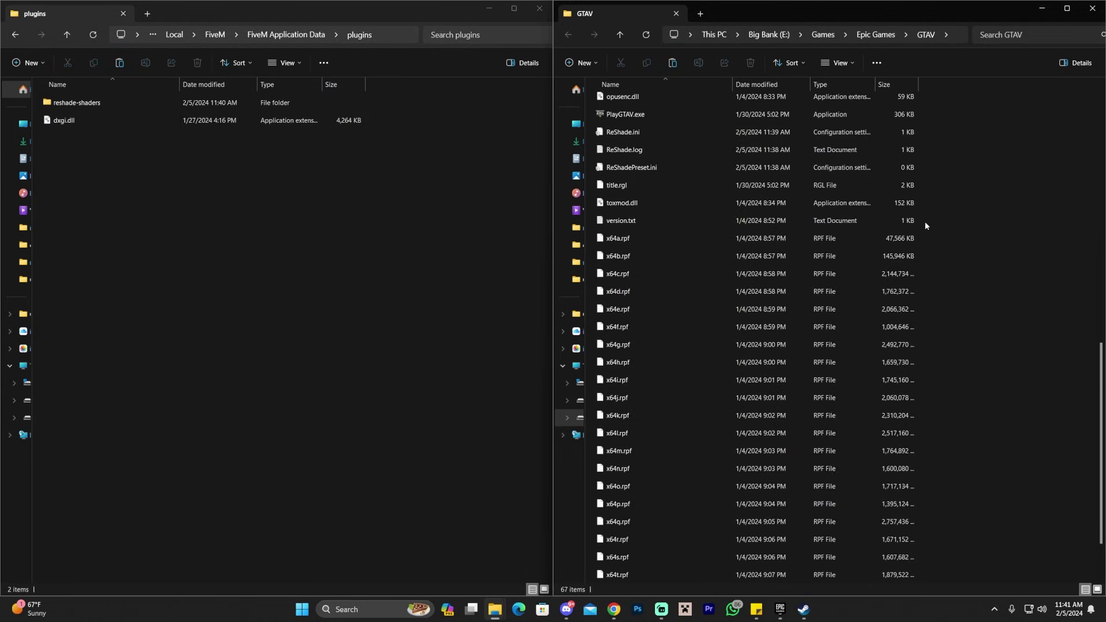
- Paste ReShade.ini, ReShade.log and ReShadePreset.ini from GTAV into plugins
scroll(950, 219, "up", 4)
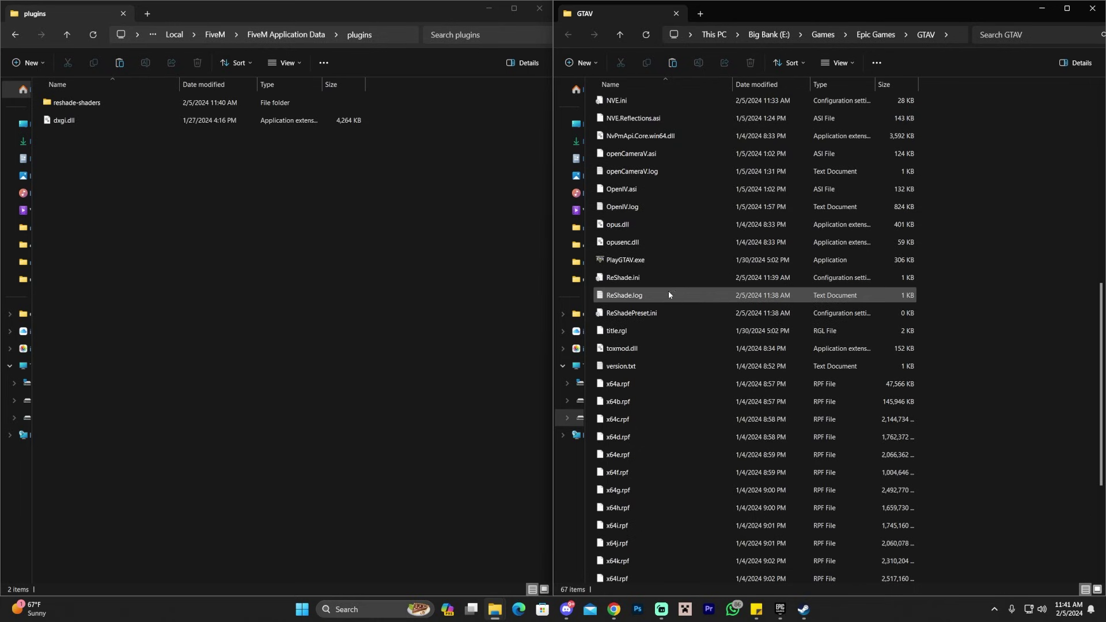
left_click(634, 279)
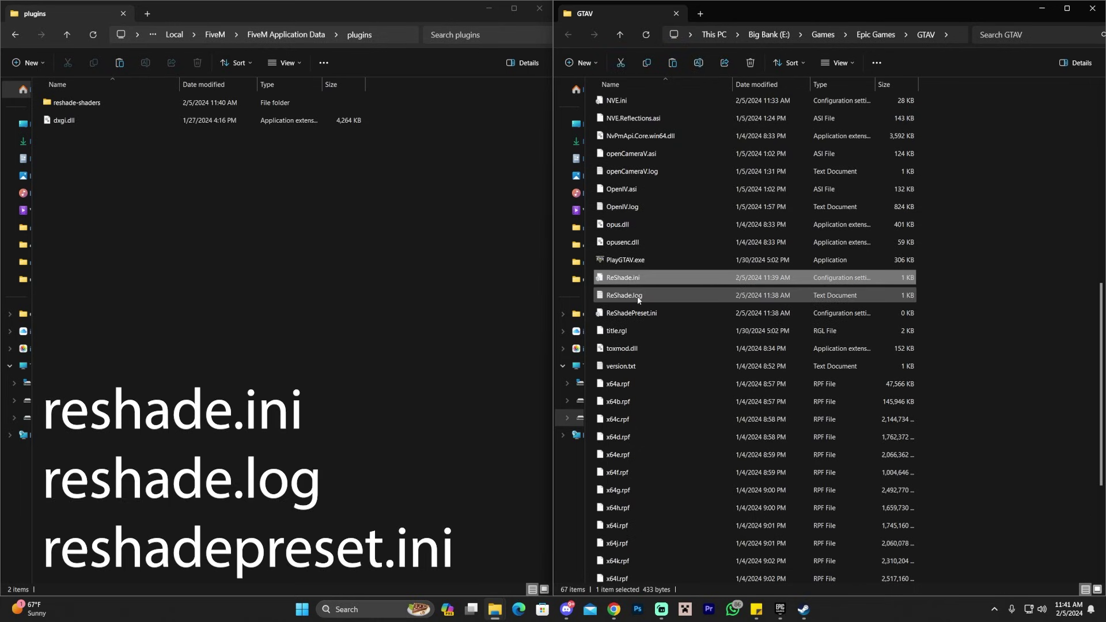
left_click(630, 297)
left_click(638, 316)
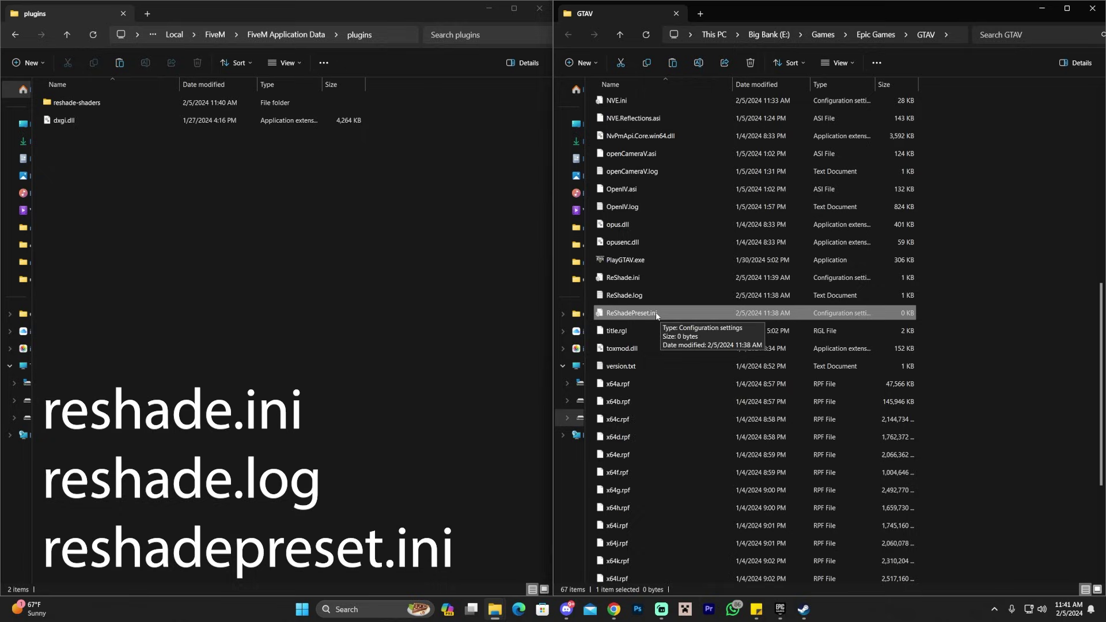
left_click_drag(963, 323, 658, 288)
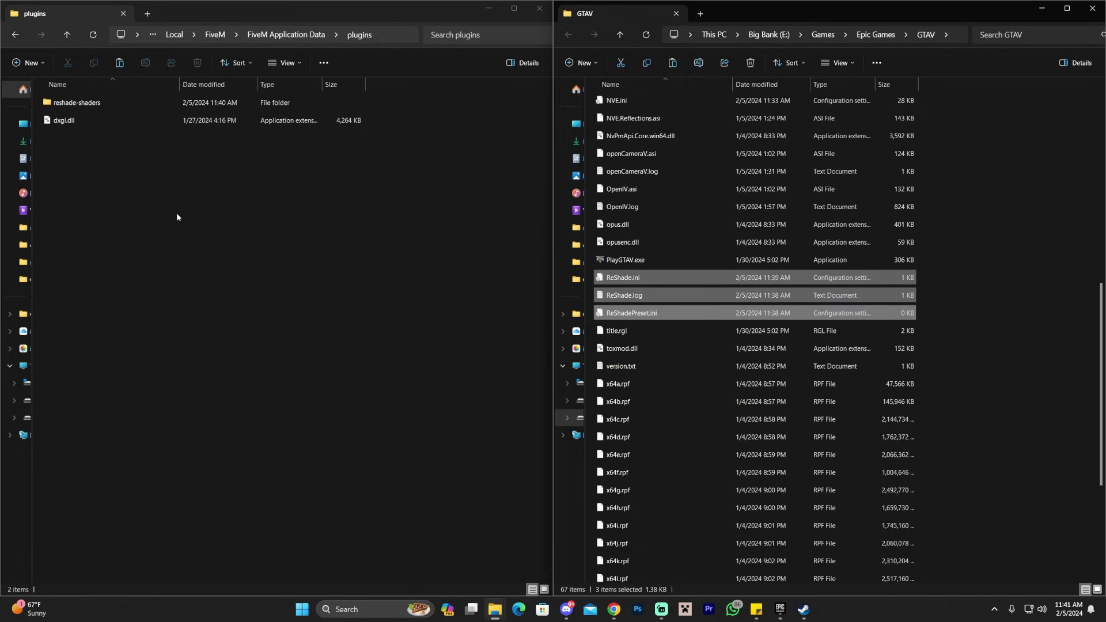
left_click(139, 197)
key("ctrl+v")
- Verify the five items in plugins and close the GTAV folder window
left_click(195, 301)
left_click_drag(196, 296, 87, 104)
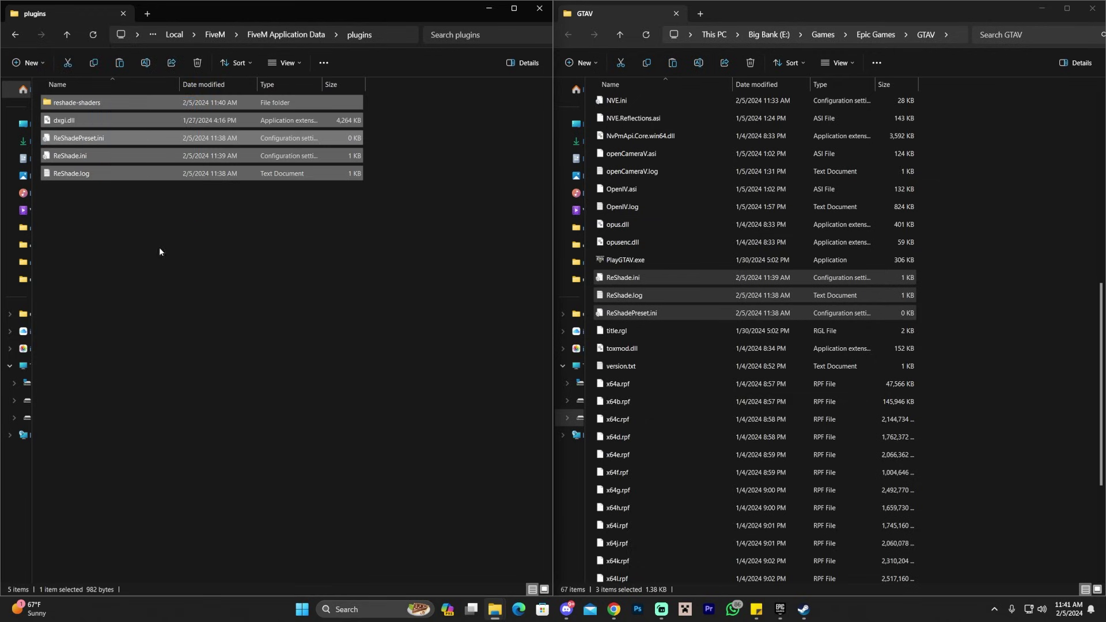
left_click(159, 247)
left_click_drag(308, 320, 106, 98)
left_click(231, 220)
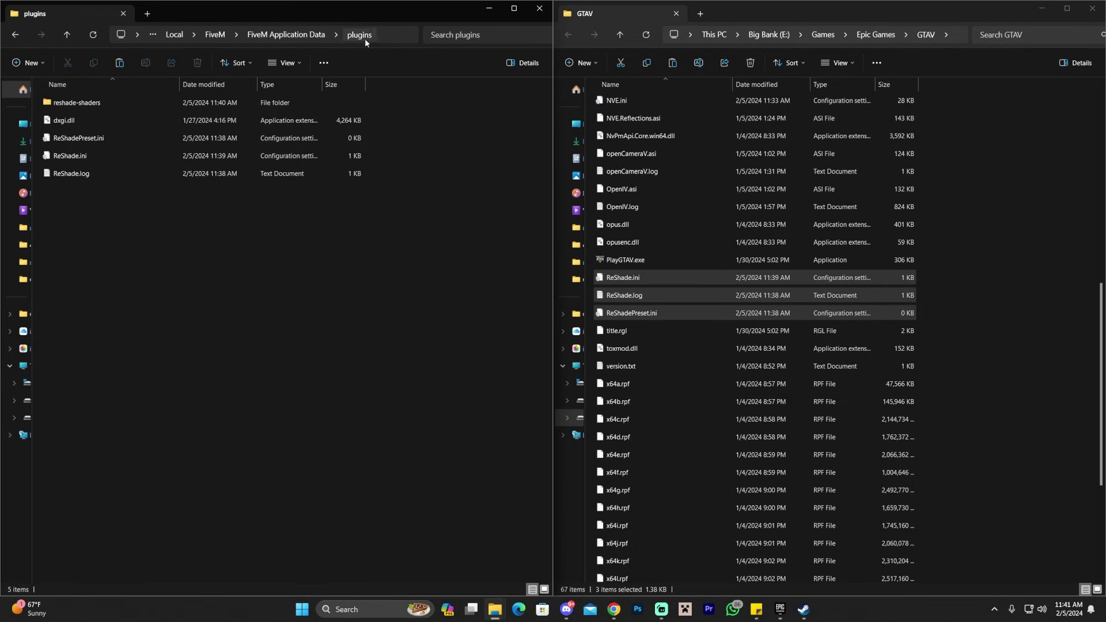
left_click(1092, 10)
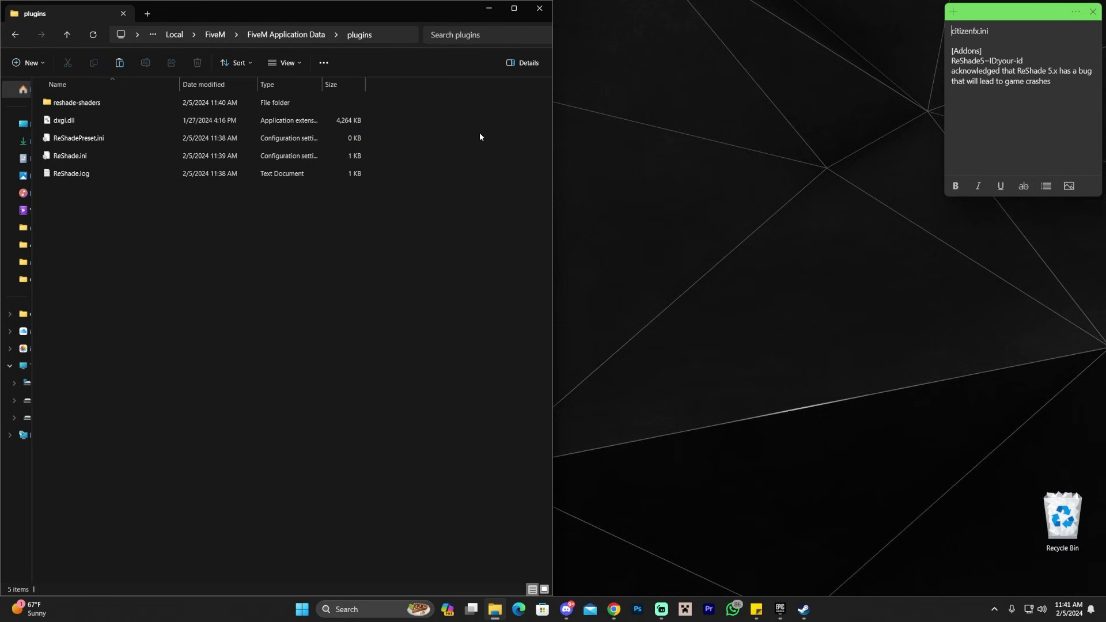
- Launch FiveM, toggle the ReShade 6.0.1 overlay with Home, and dismiss the Account panel
left_click(489, 8)
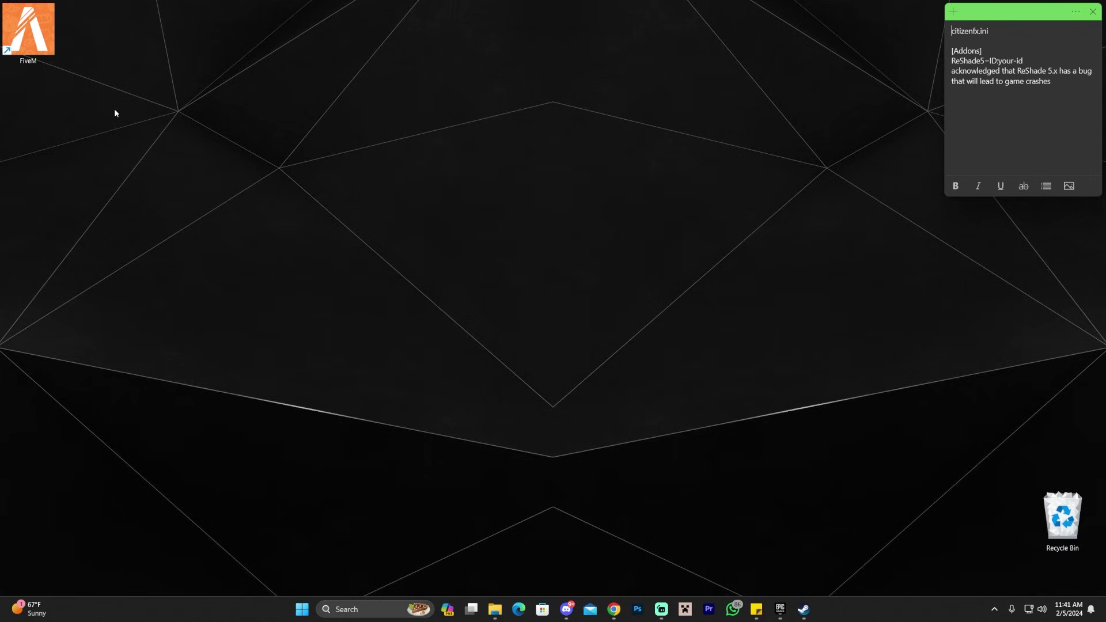
double_click(28, 29)
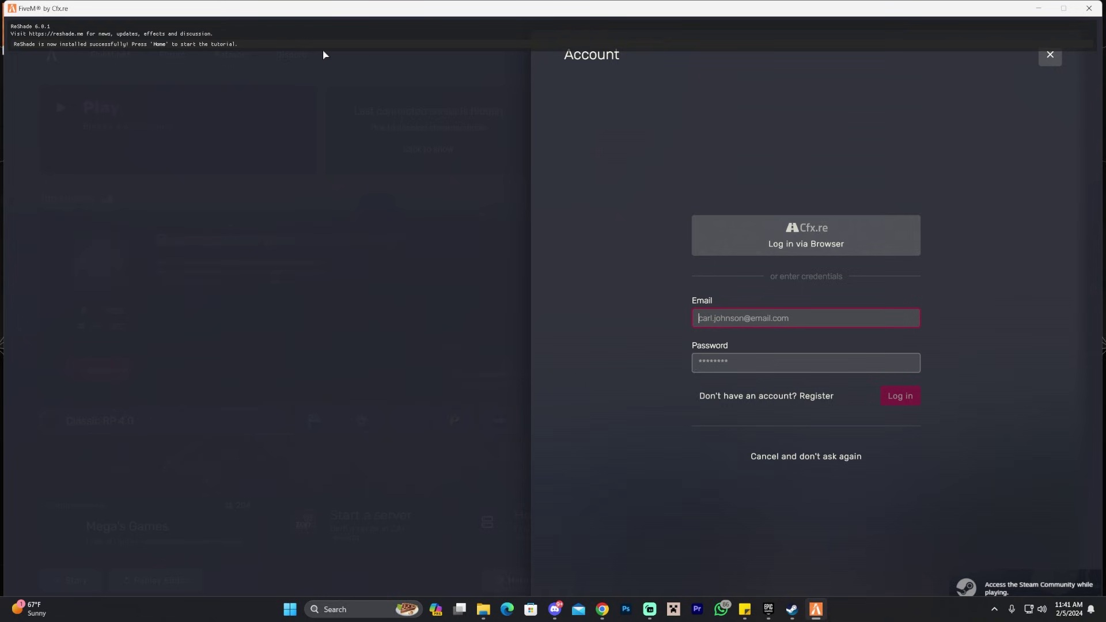
key("Home")
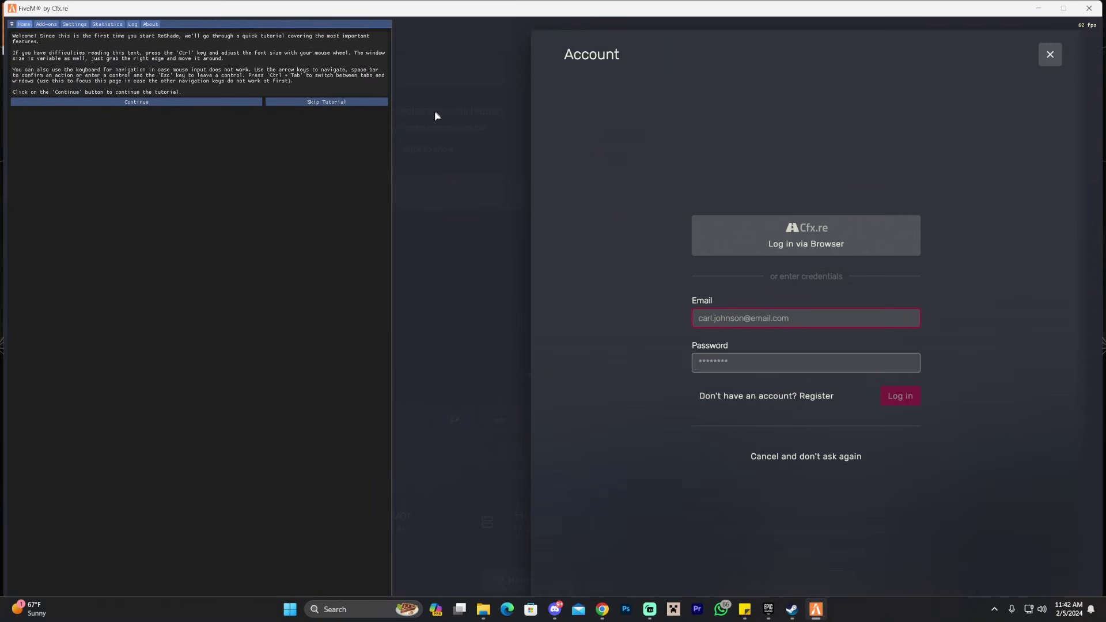
key("Home")
left_click(1043, 65)
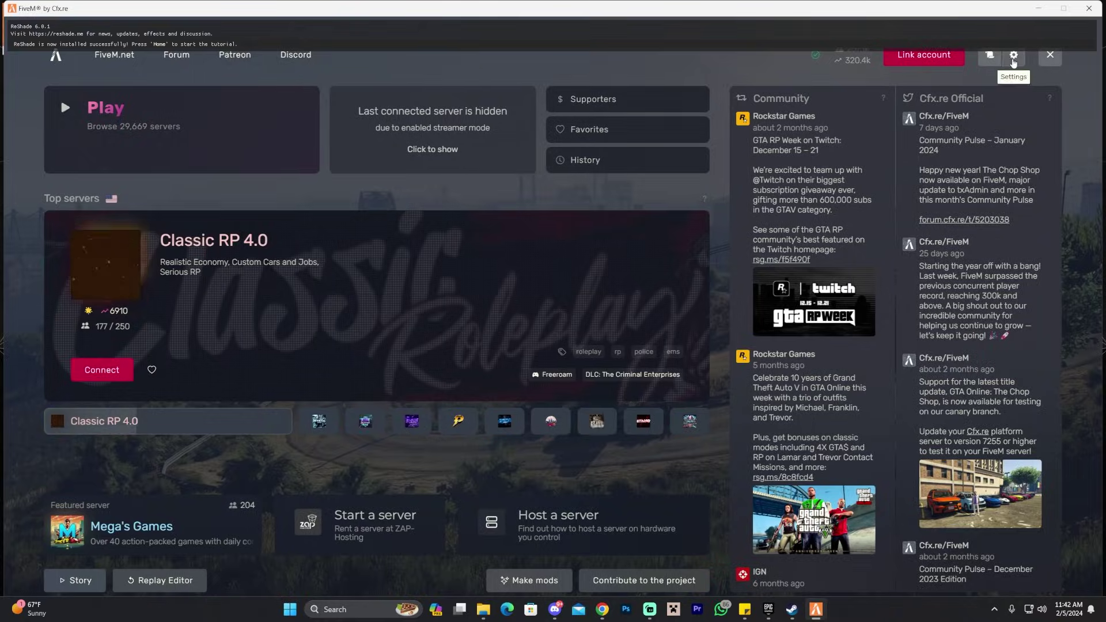
left_click(1015, 55)
left_click(600, 136)
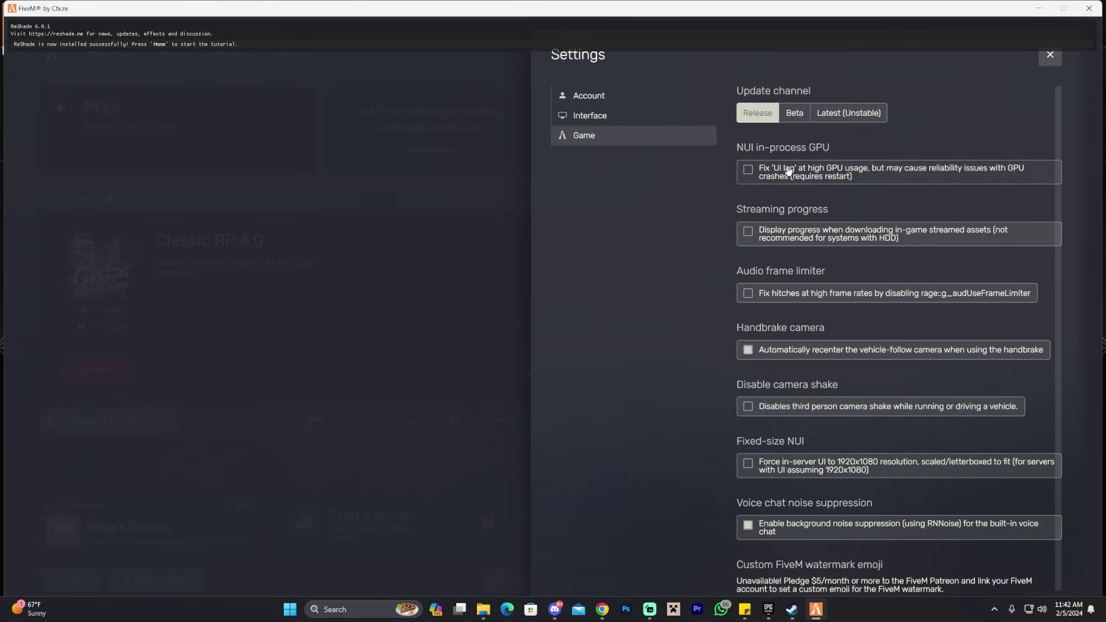
left_click(1048, 57)
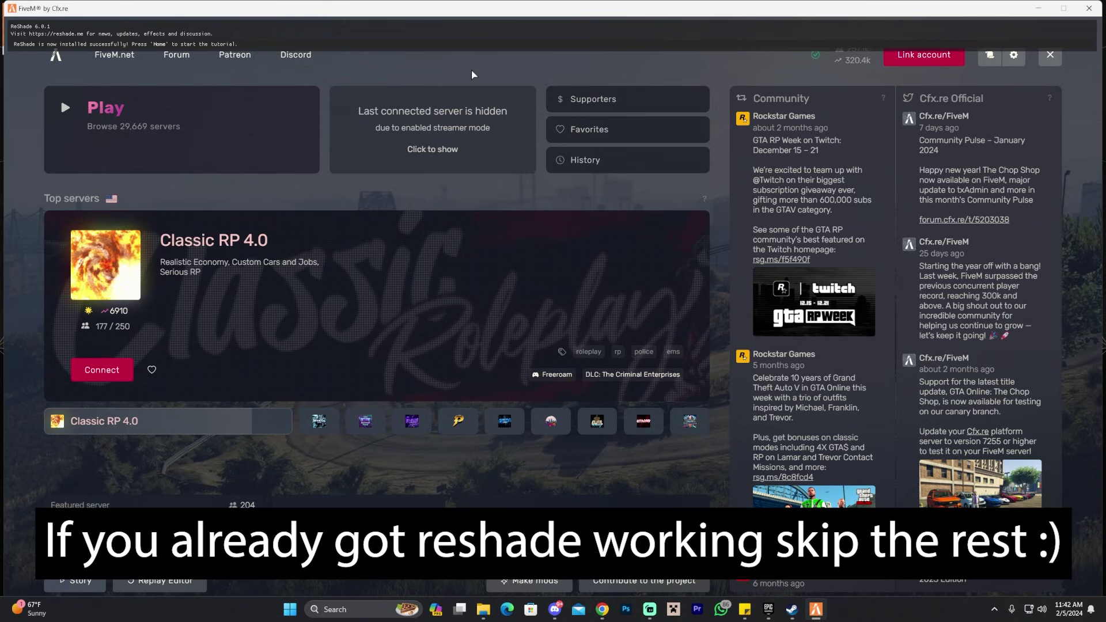